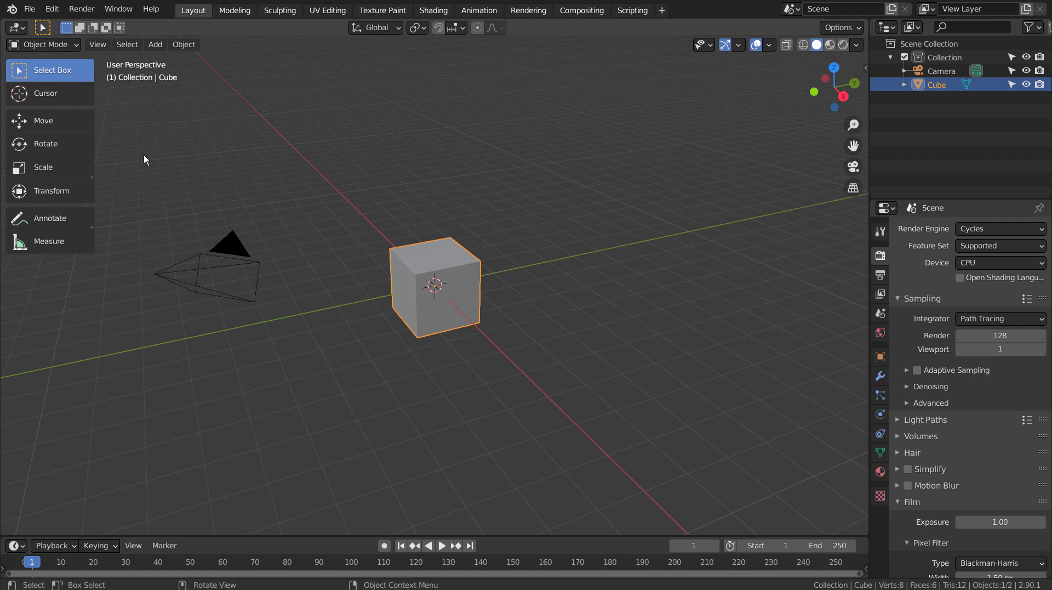
# - Open Edit > Preferences and show the Themes section
pyautogui.click(52, 9)
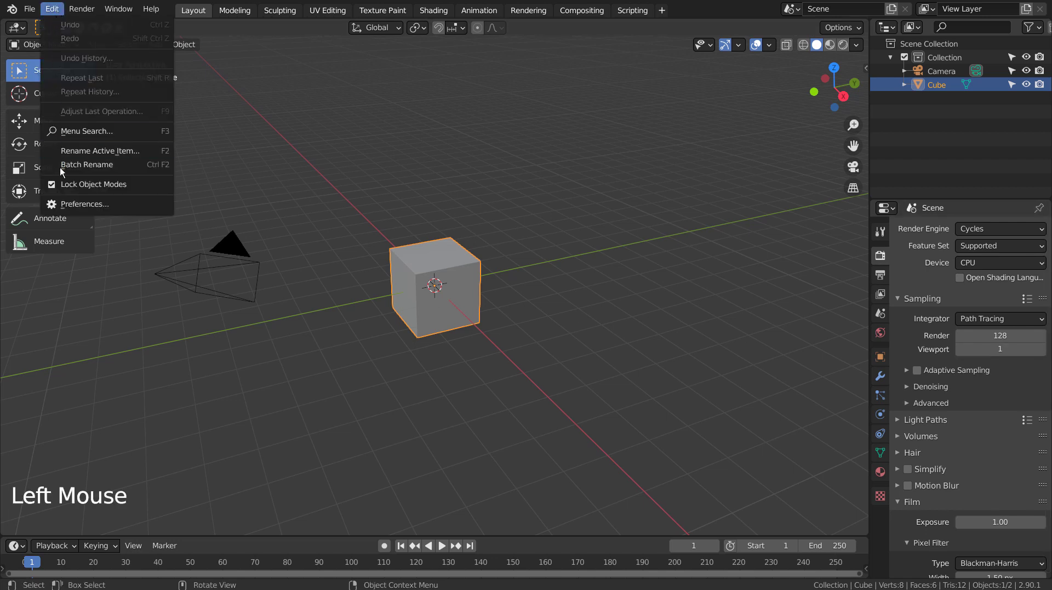
pyautogui.click(127, 204)
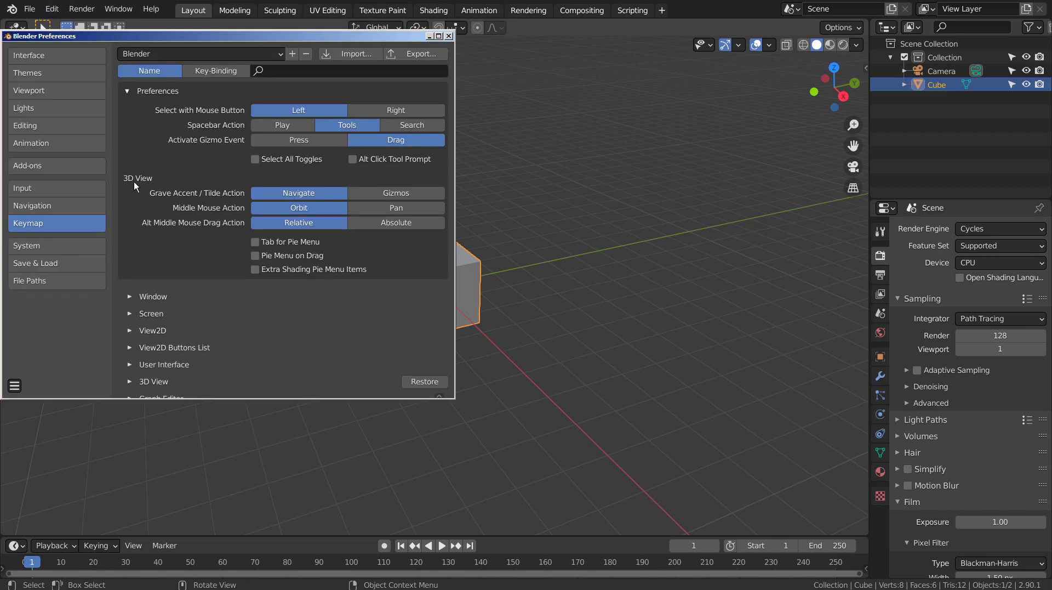
pyautogui.click(53, 59)
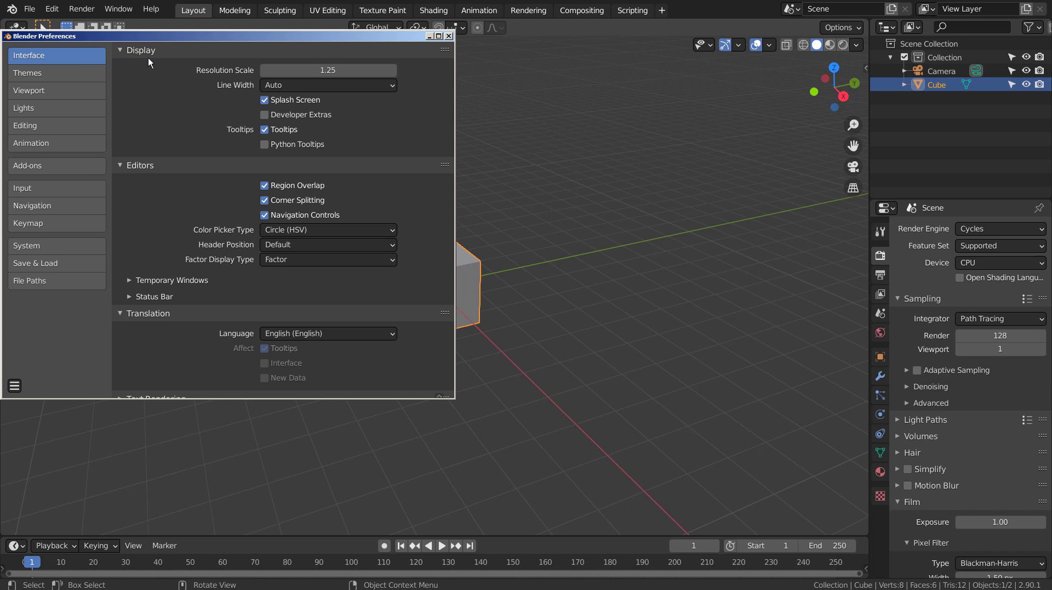
pyautogui.click(64, 74)
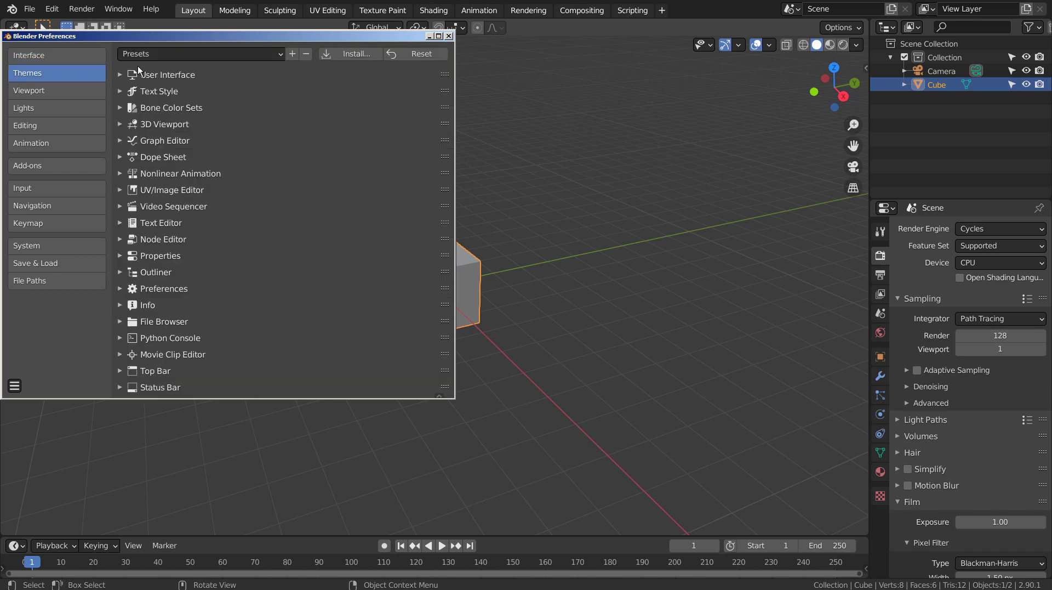
# - Try the Blender Light, Deep Grey, Modo and Dark Theme V2 theme presets in turn
pyautogui.click(241, 52)
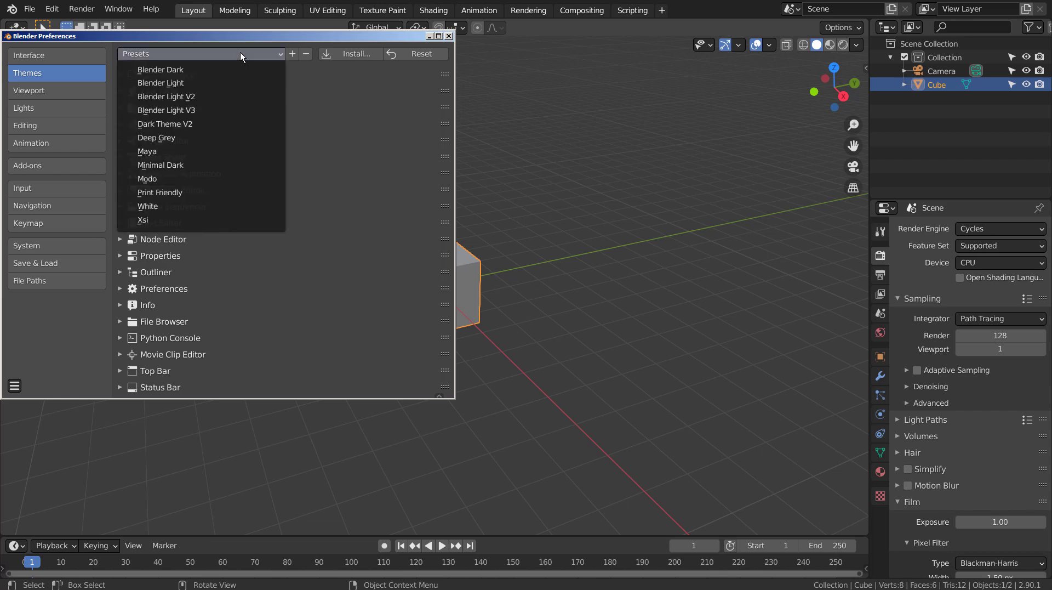
pyautogui.click(224, 84)
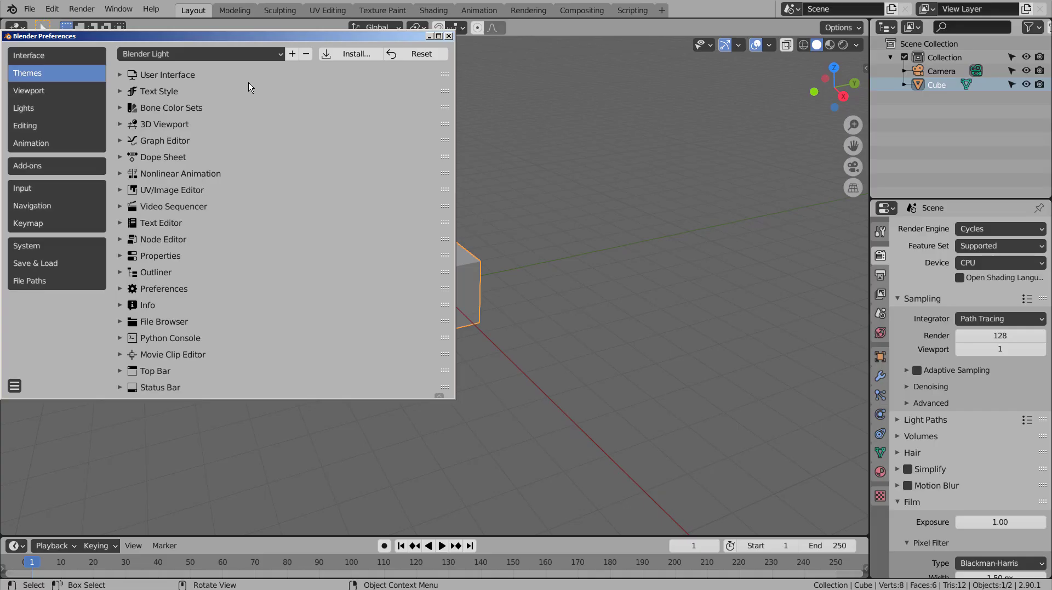
pyautogui.click(257, 54)
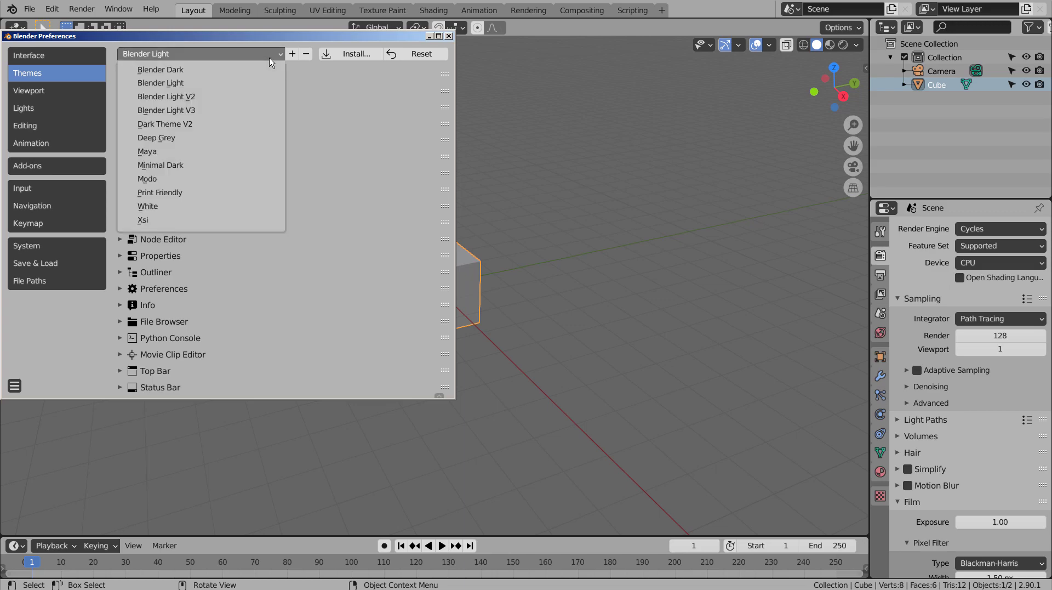
pyautogui.click(244, 135)
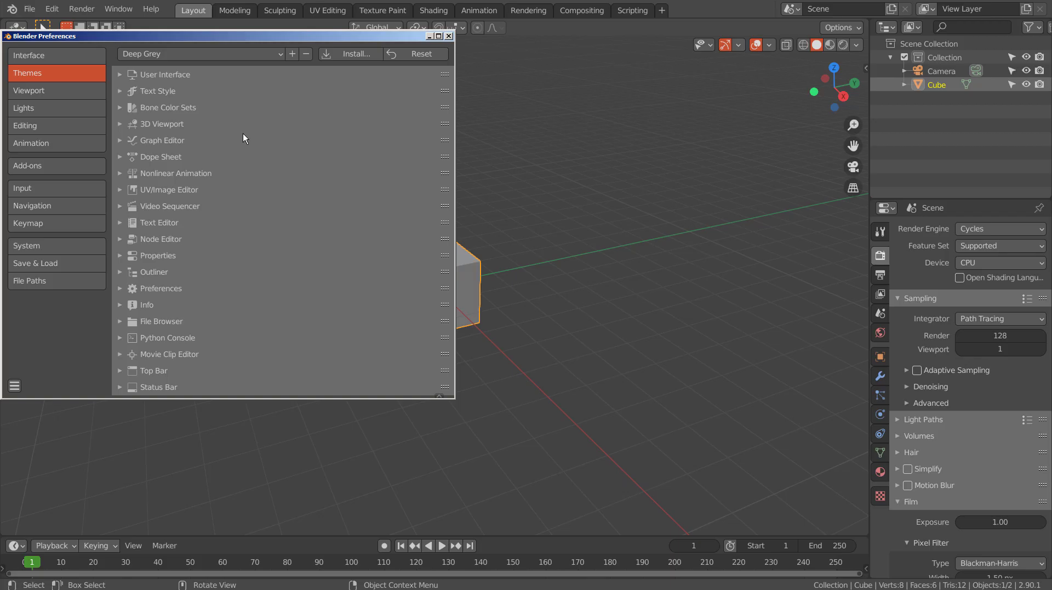
pyautogui.click(276, 54)
pyautogui.click(235, 179)
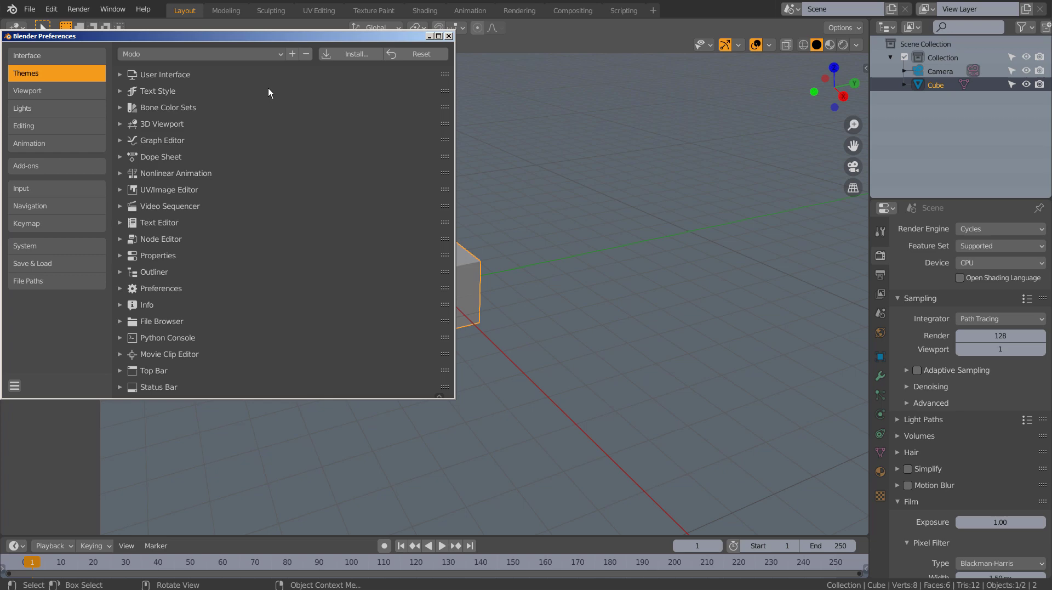
pyautogui.click(270, 55)
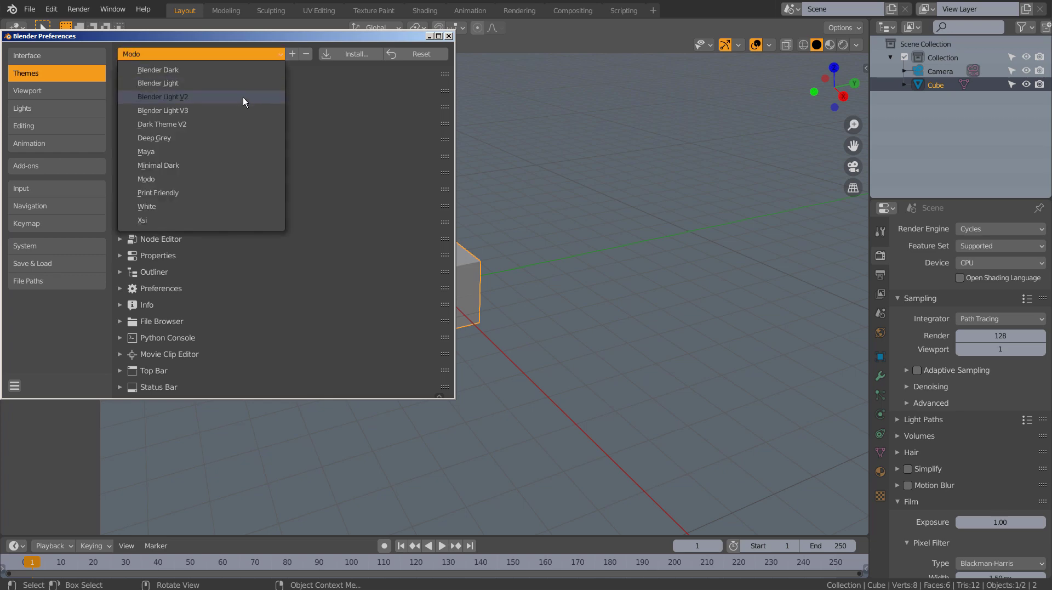
pyautogui.click(239, 126)
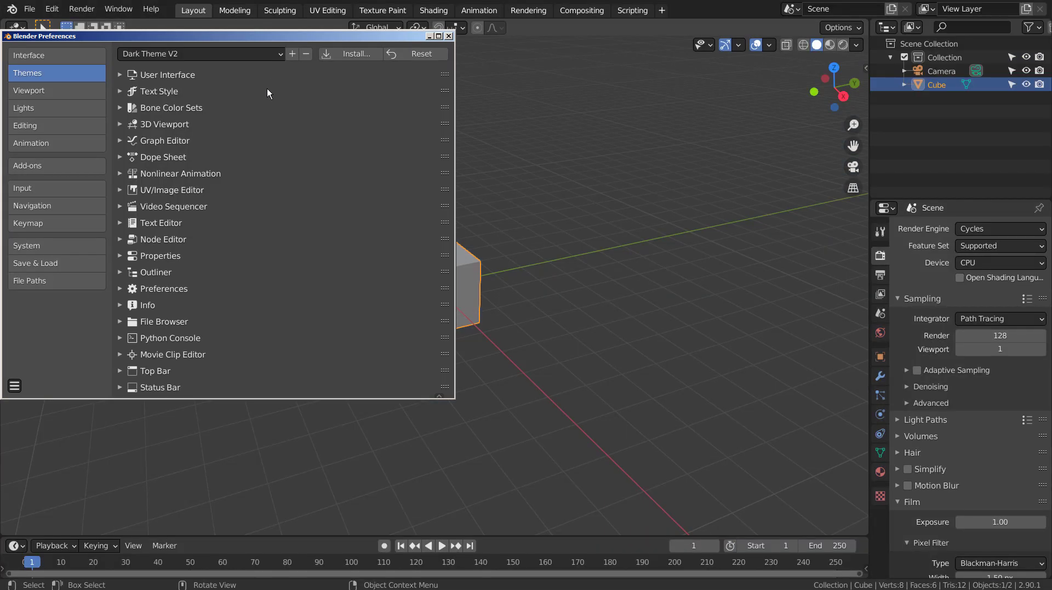
# - Apply Xsi, try Blender Light V2, then settle on the Xsi theme preset
pyautogui.click(274, 54)
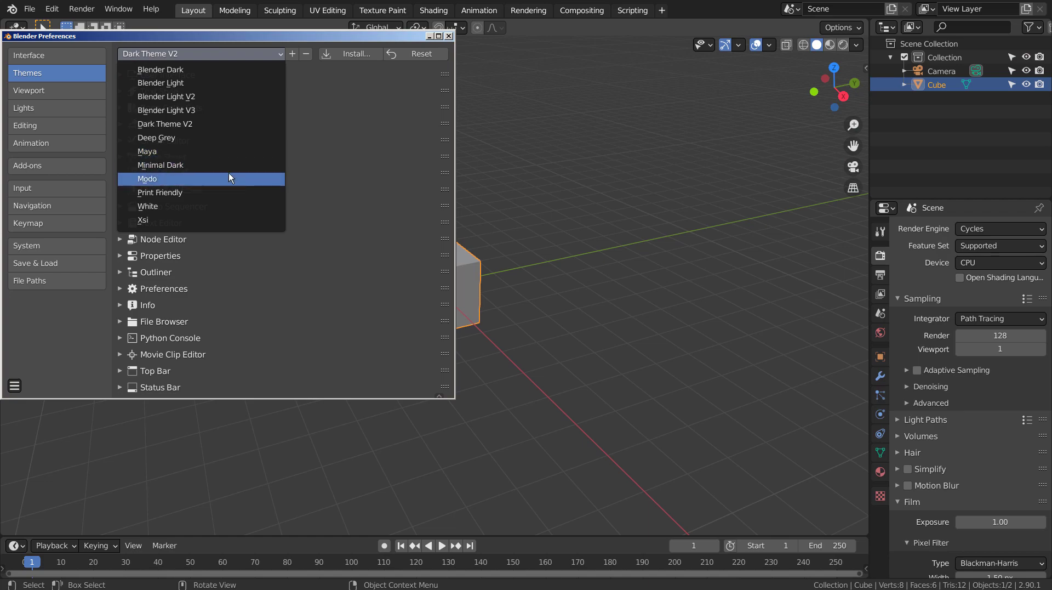
pyautogui.click(228, 218)
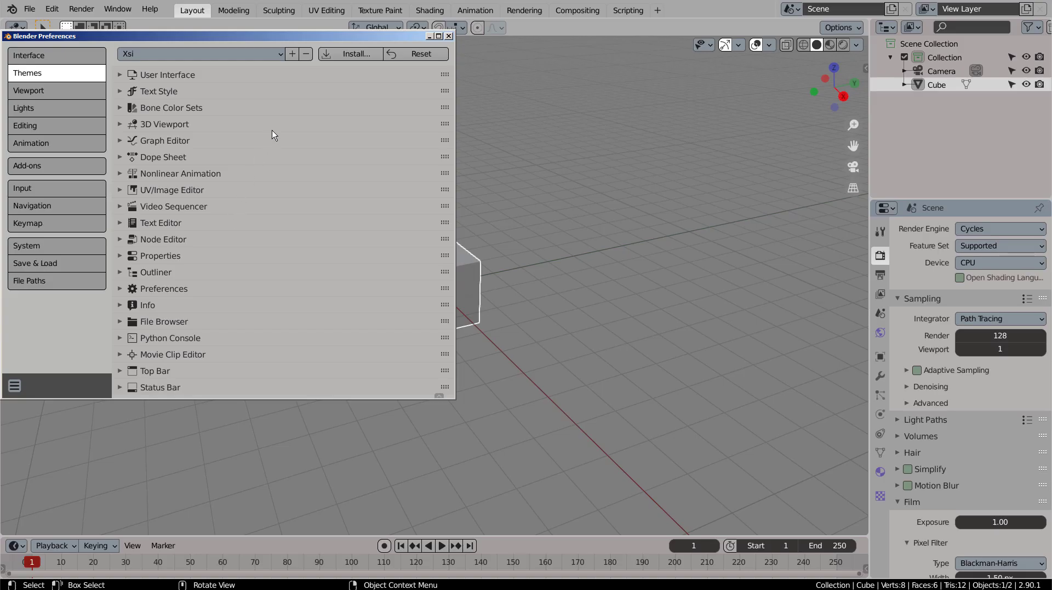
pyautogui.click(274, 56)
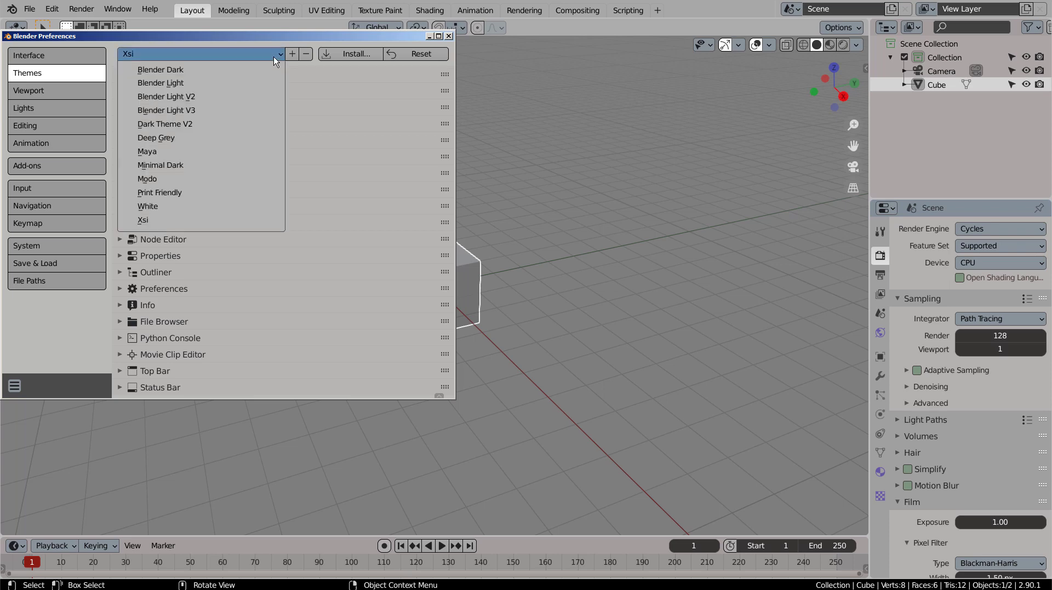
pyautogui.click(257, 104)
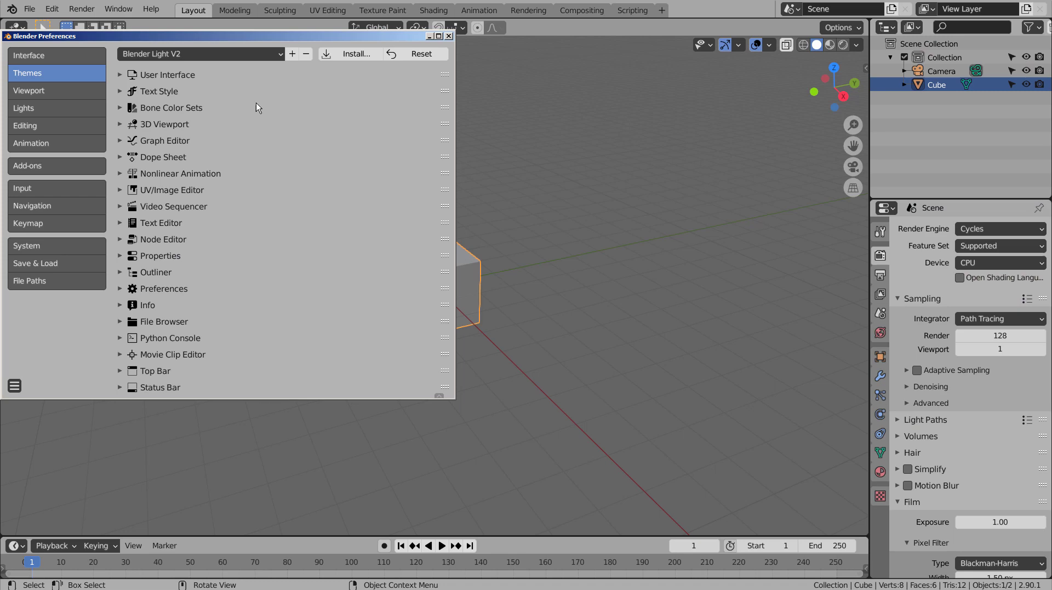
pyautogui.click(278, 55)
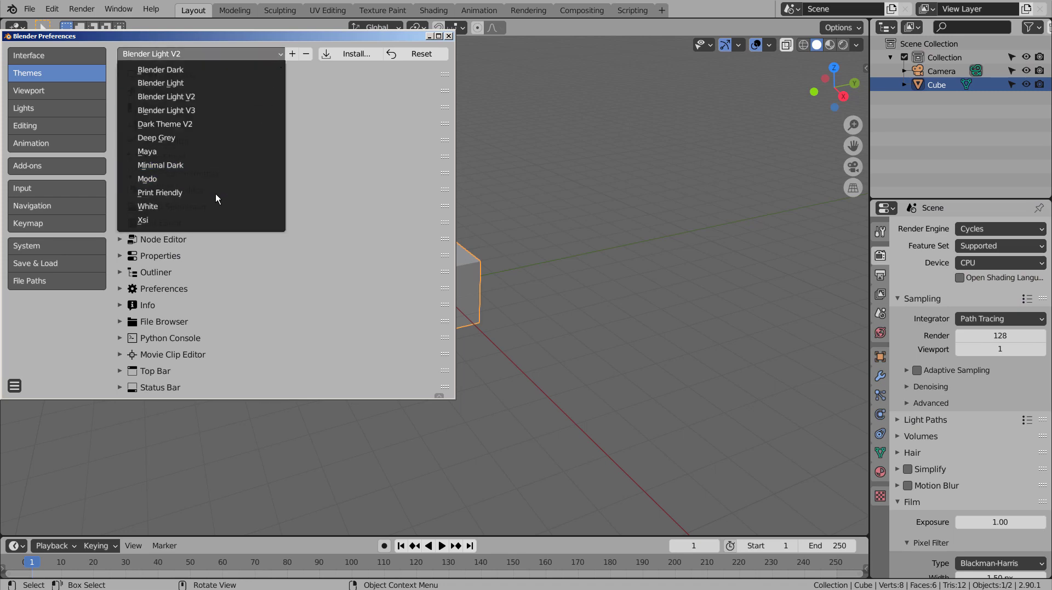
pyautogui.click(199, 220)
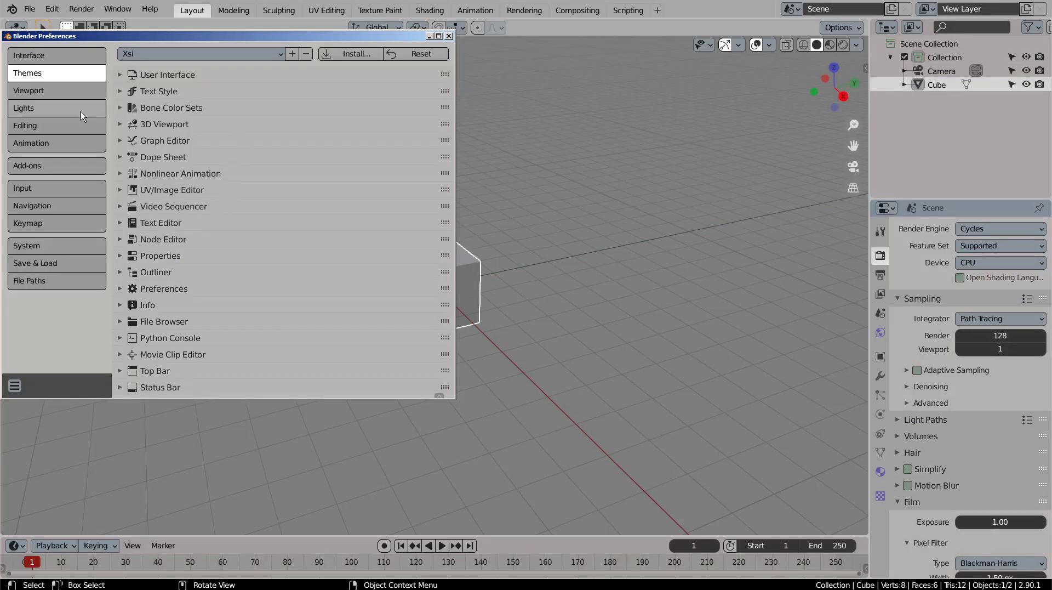
# - In the Add-ons list, search for 'extra', then for 'node'
pyautogui.click(31, 171)
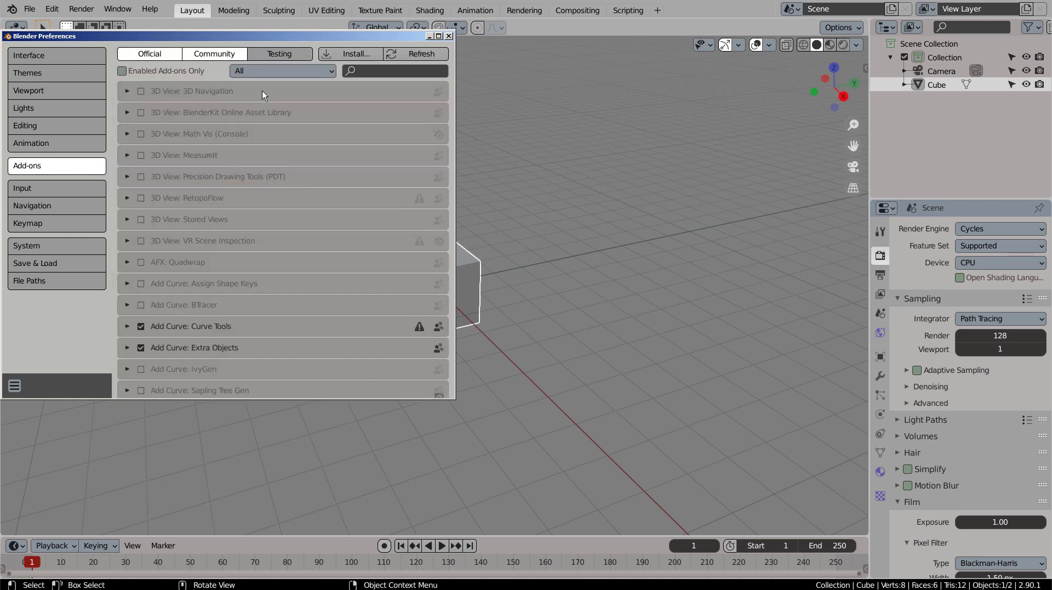
pyautogui.click(377, 71)
pyautogui.write('extra')
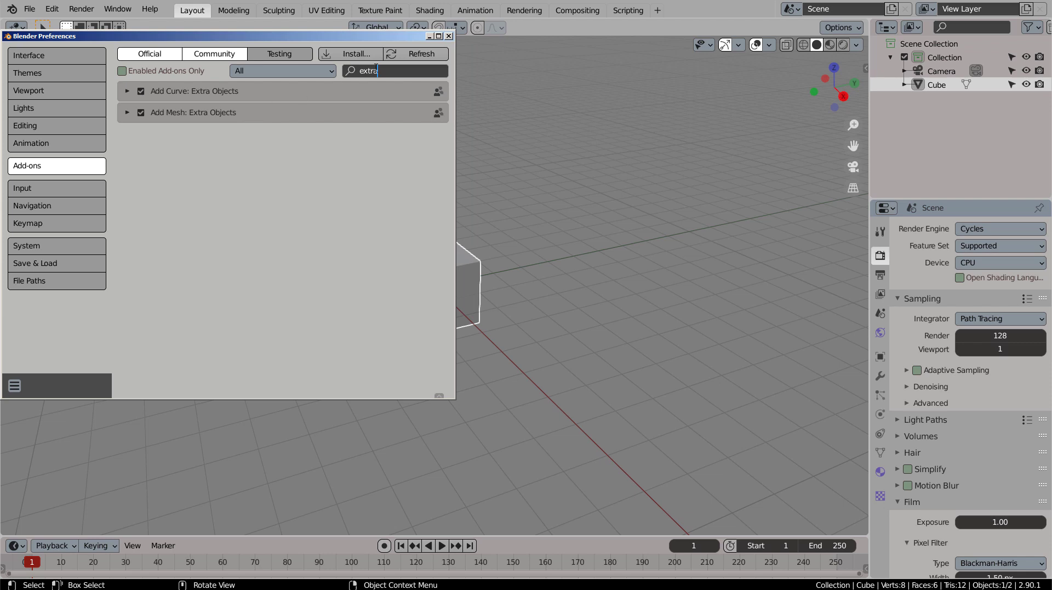
pyautogui.moveTo(376, 69); pyautogui.dragTo(330, 70)
pyautogui.write('node')
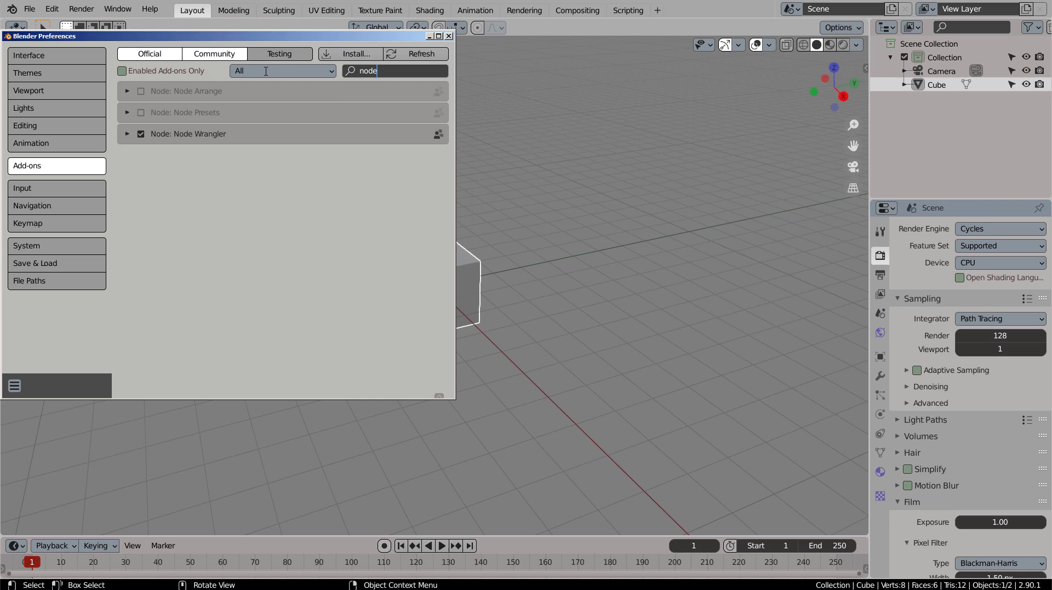
# - Filter the add-ons by 'loop' to show LoopTools, then return to the Interface settings
pyautogui.moveTo(378, 71); pyautogui.dragTo(244, 70)
pyautogui.write('loop')
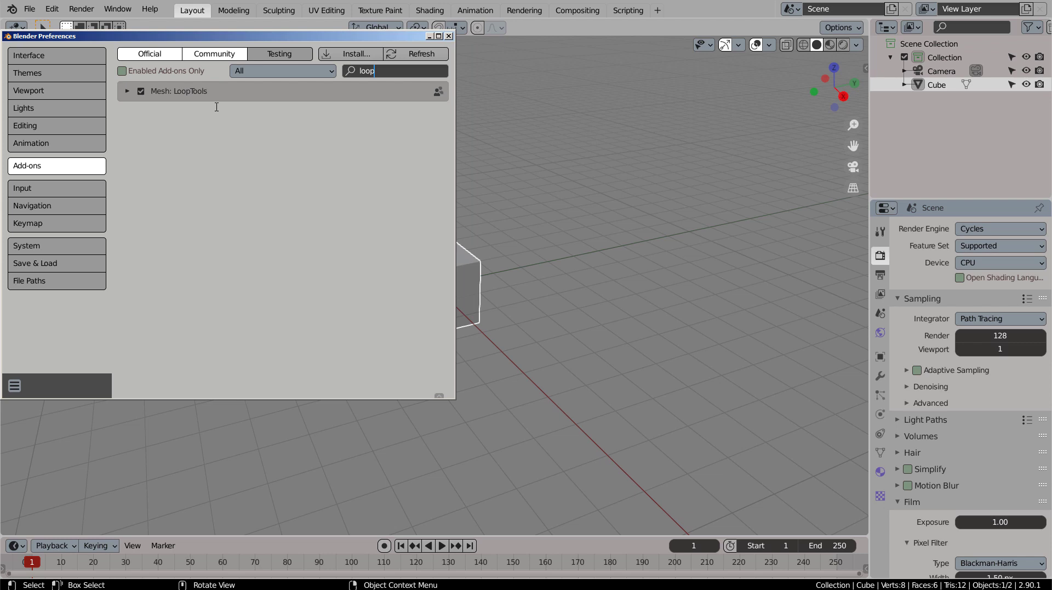
pyautogui.click(141, 91)
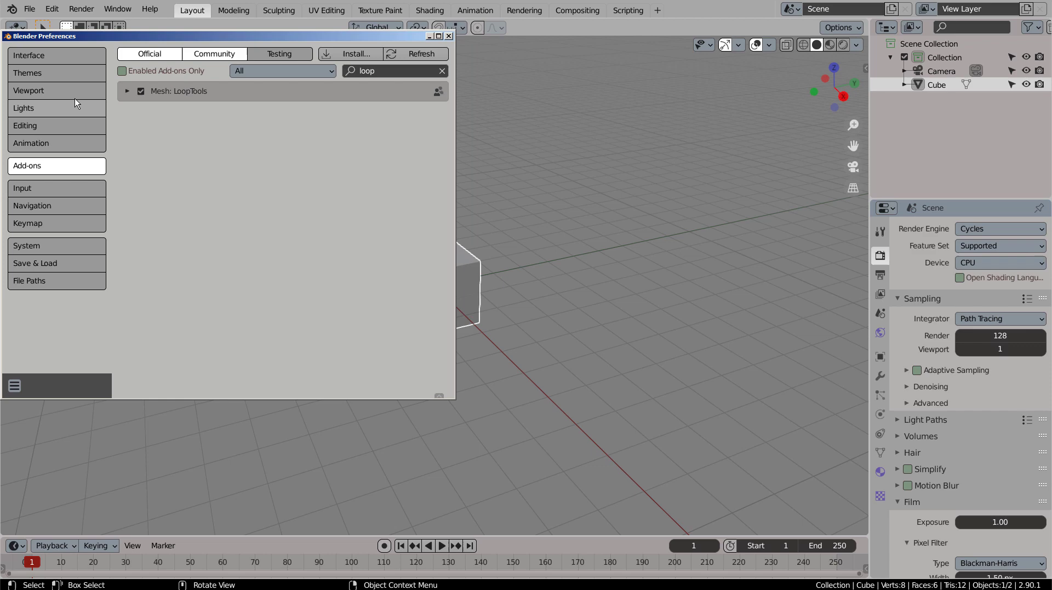
pyautogui.click(43, 61)
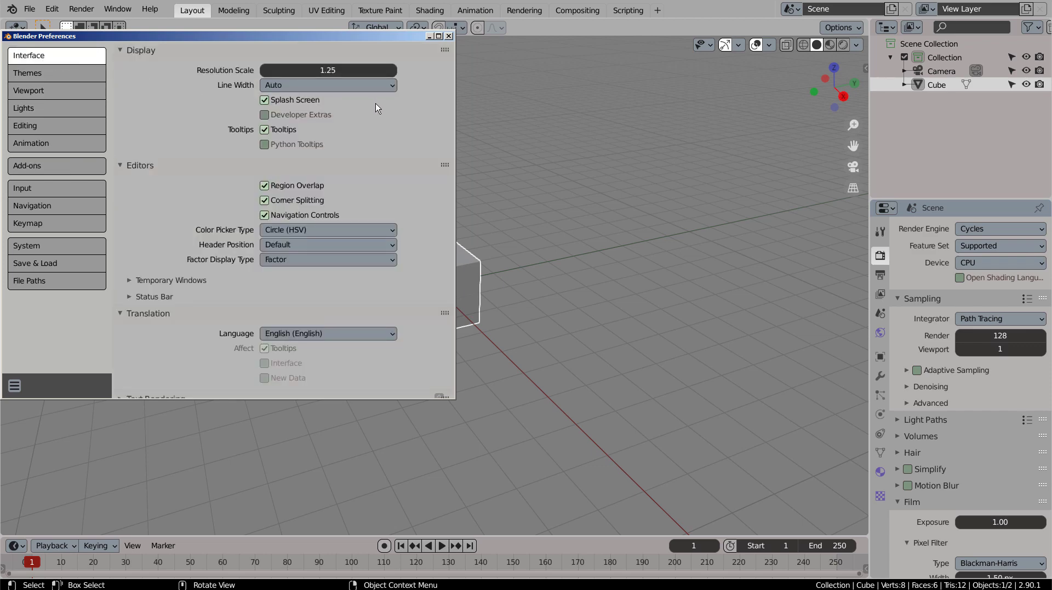
# - Close Preferences, then select and deselect the cube twice, leaving nothing selected
pyautogui.click(449, 36)
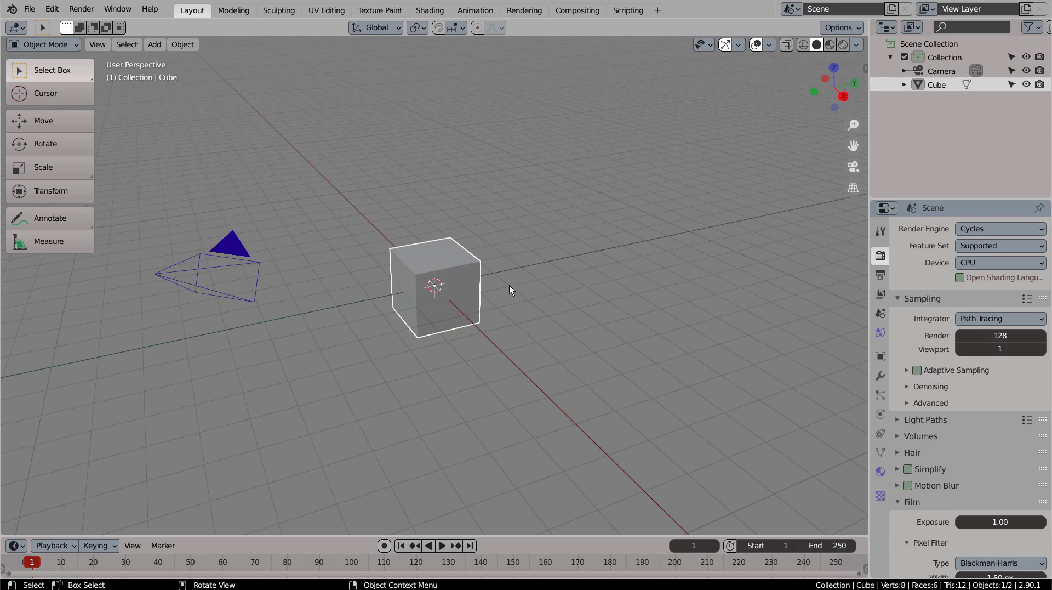
pyautogui.moveTo(512, 308); pyautogui.dragTo(560, 292, button='middle')
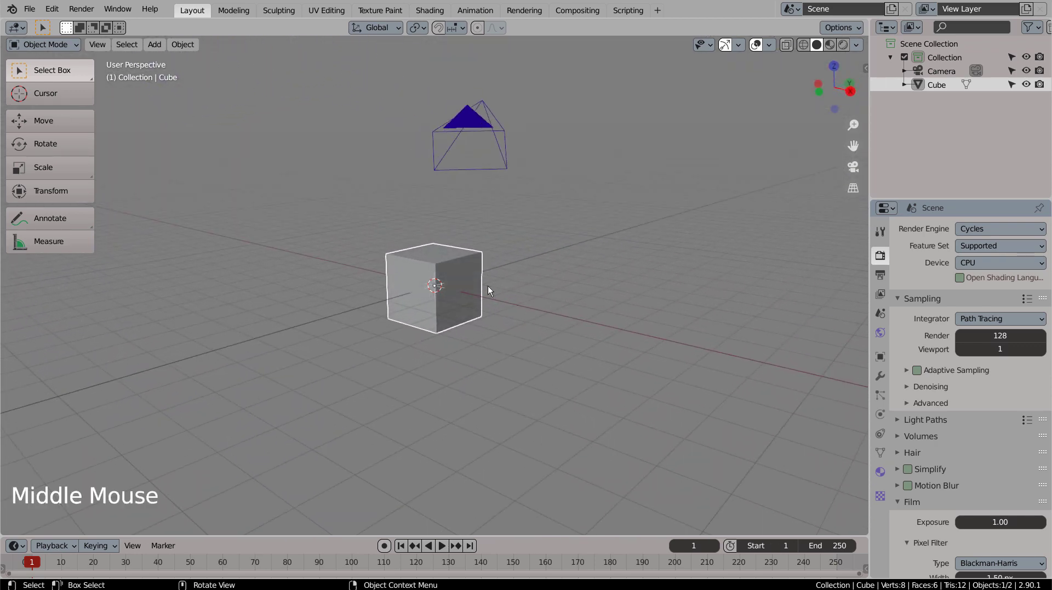
pyautogui.click(465, 270)
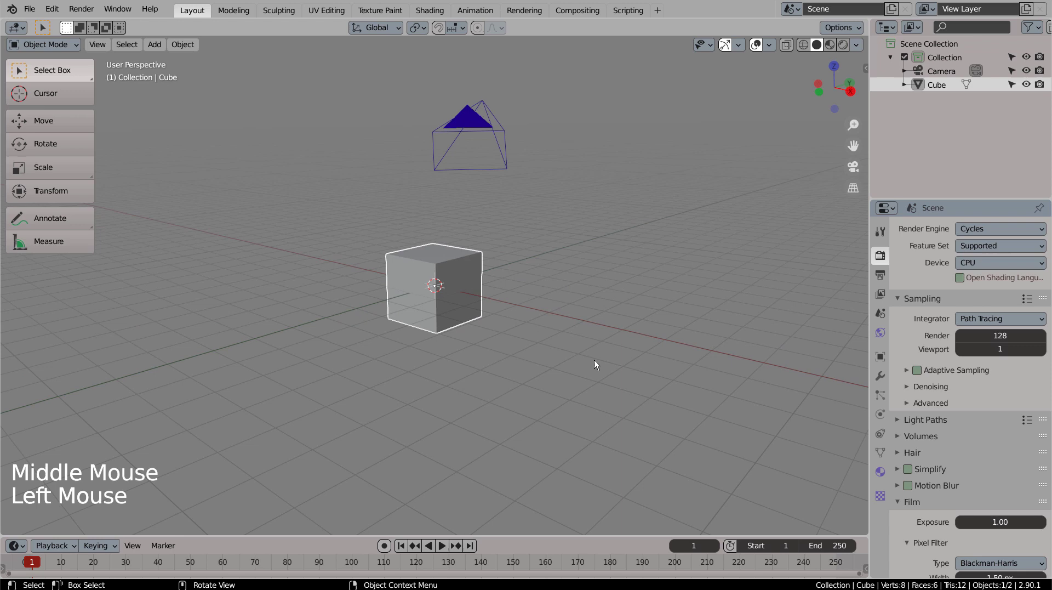
pyautogui.click(716, 224)
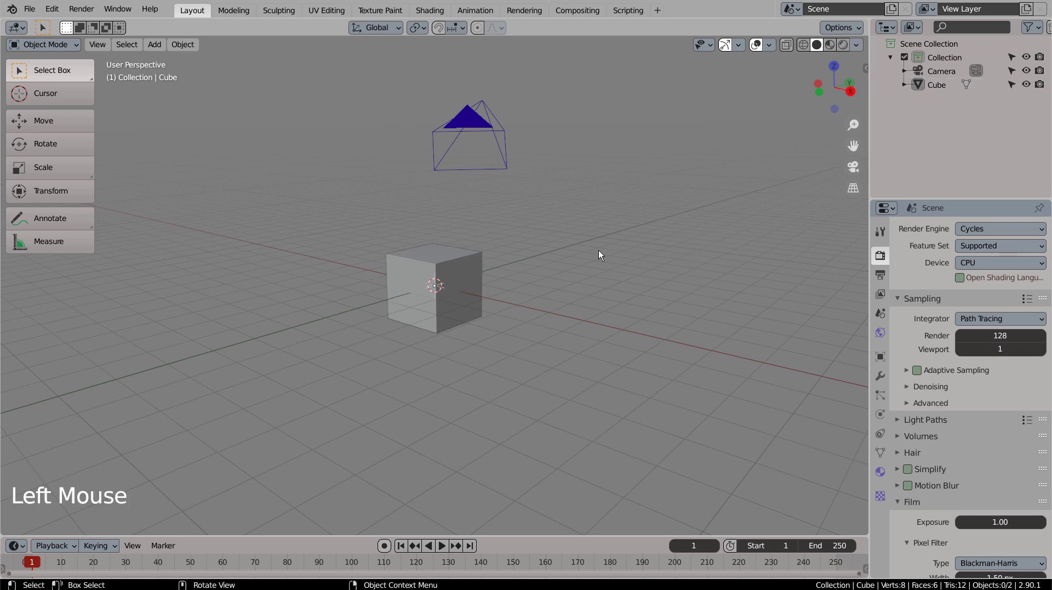
pyautogui.click(422, 258)
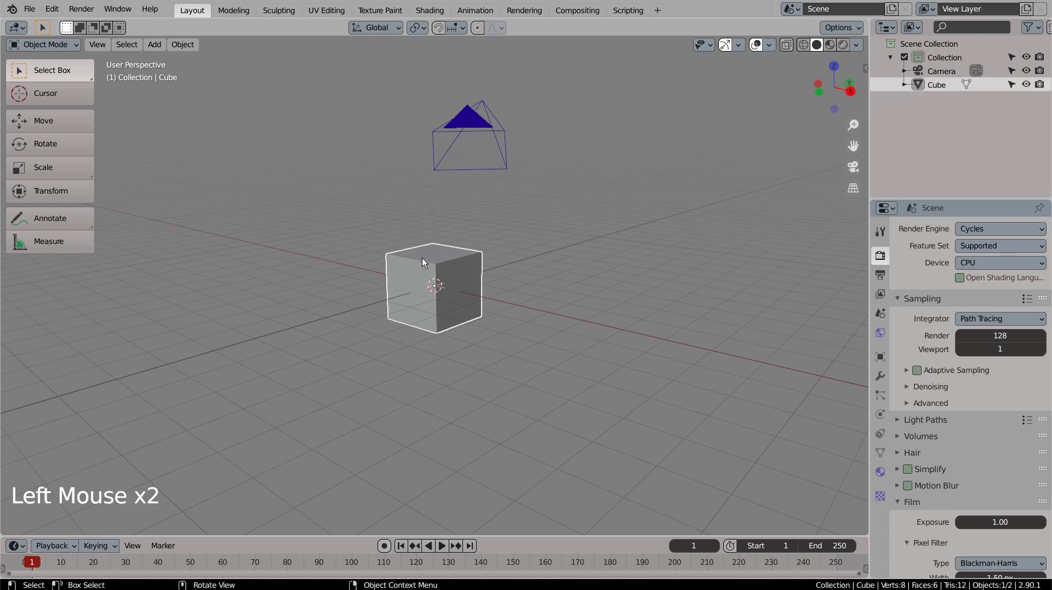
pyautogui.click(656, 269)
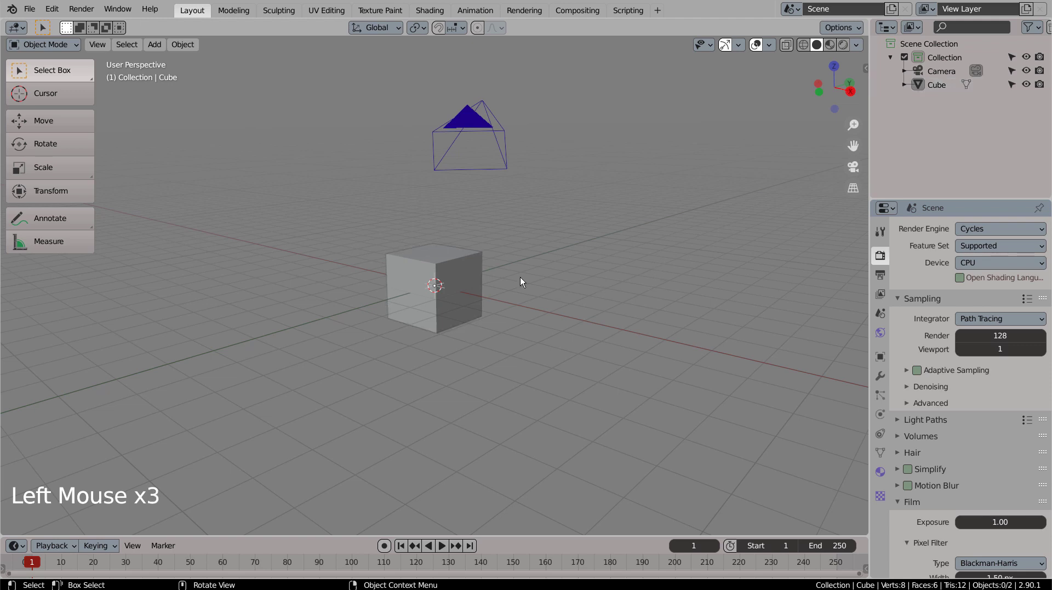
# - Apply the Dark Theme V2 preset in Preferences > Themes, close Preferences, and select the cube
pyautogui.click(52, 9)
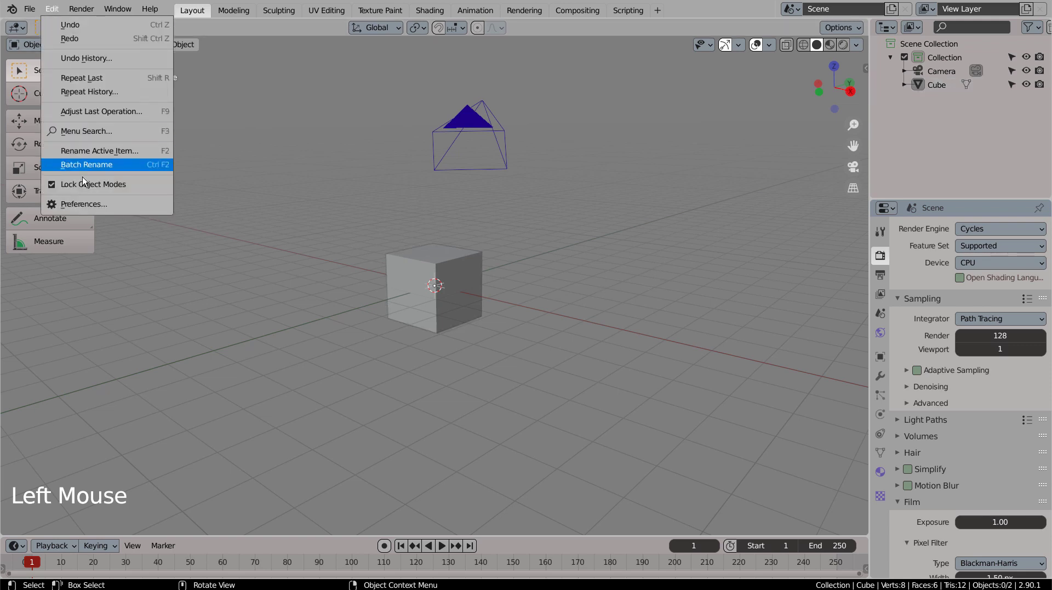
pyautogui.click(84, 205)
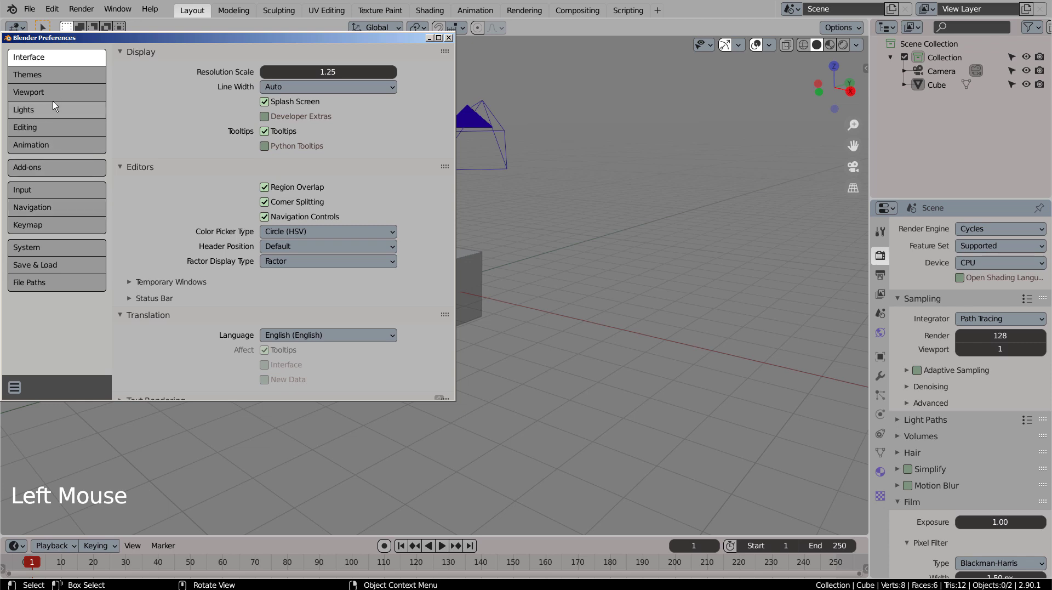
pyautogui.click(90, 75)
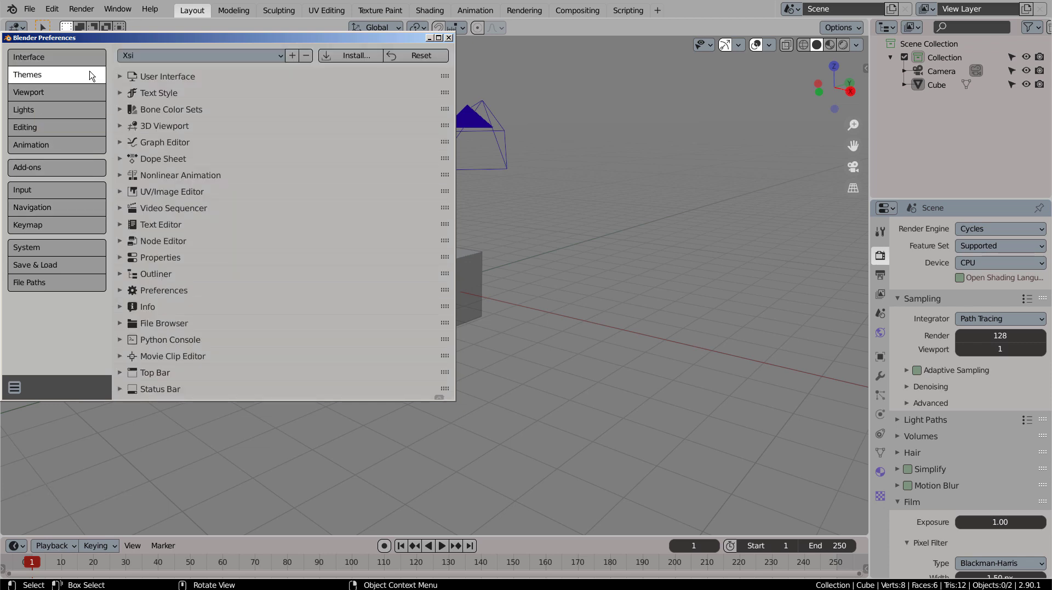
pyautogui.click(175, 56)
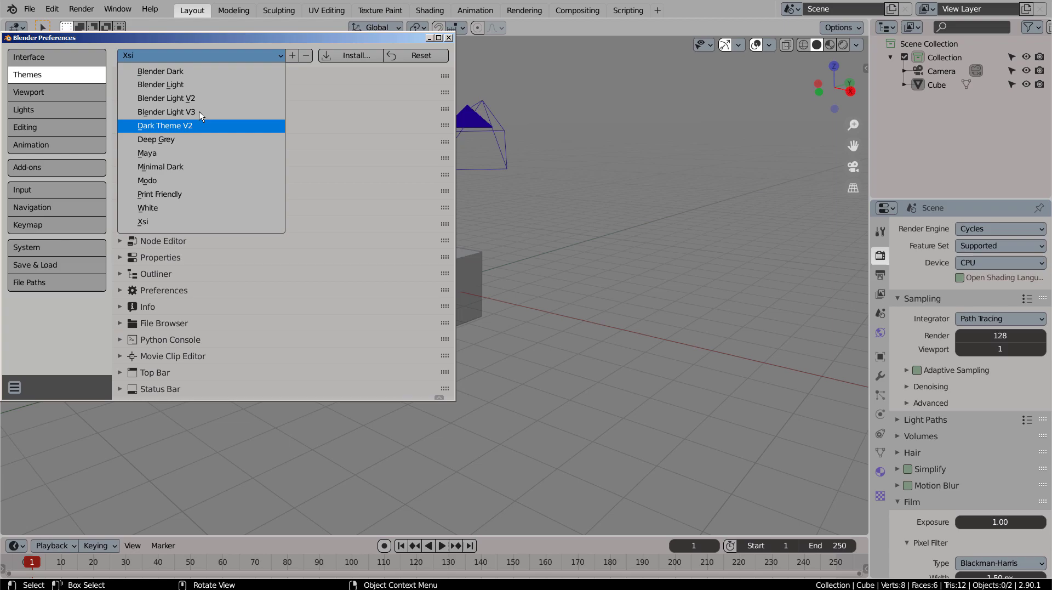
pyautogui.click(202, 126)
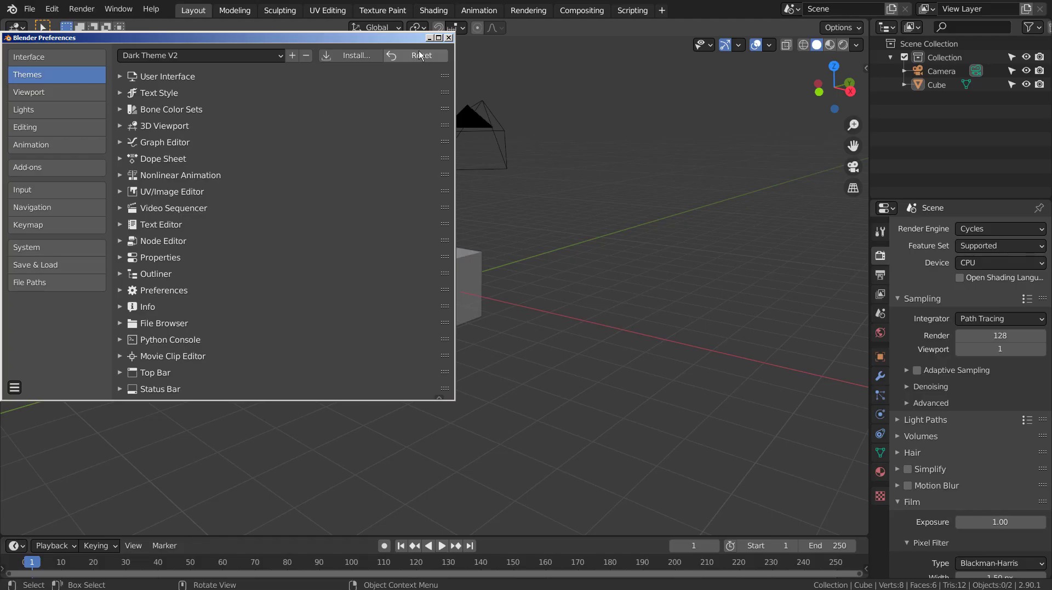
pyautogui.click(449, 37)
pyautogui.click(484, 263)
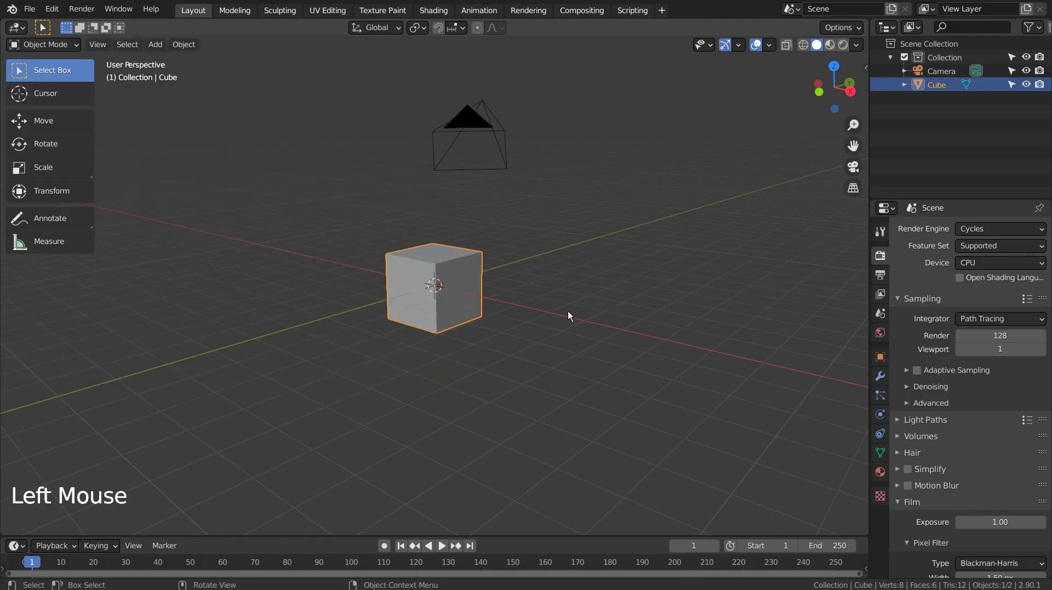
# - Orbit around the cube and zoom in, out and back in on it
pyautogui.moveTo(568, 311); pyautogui.dragTo(540, 300, button='middle')
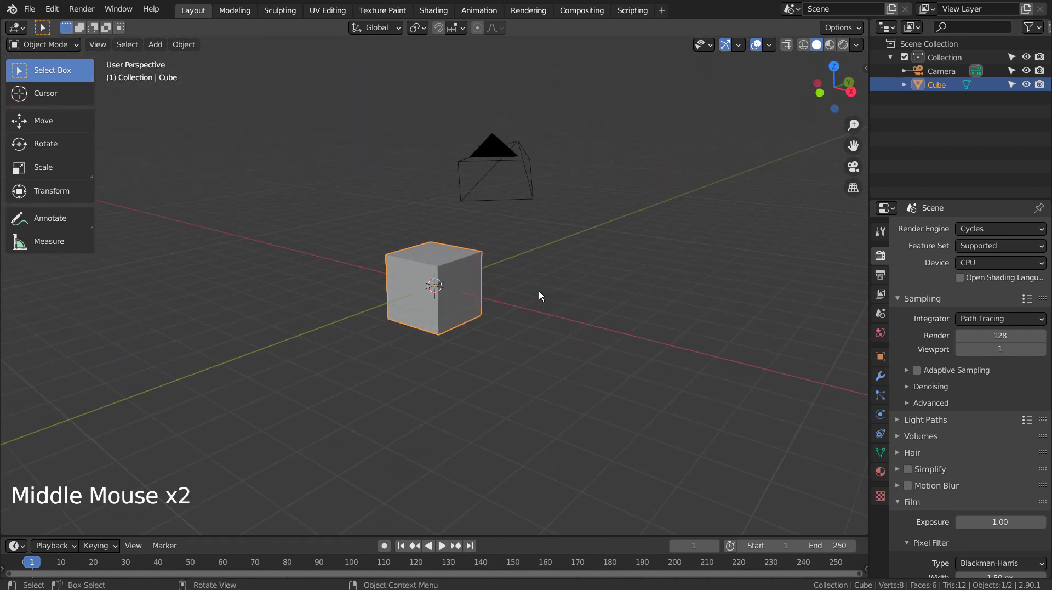
pyautogui.scroll(6, 539, 291)
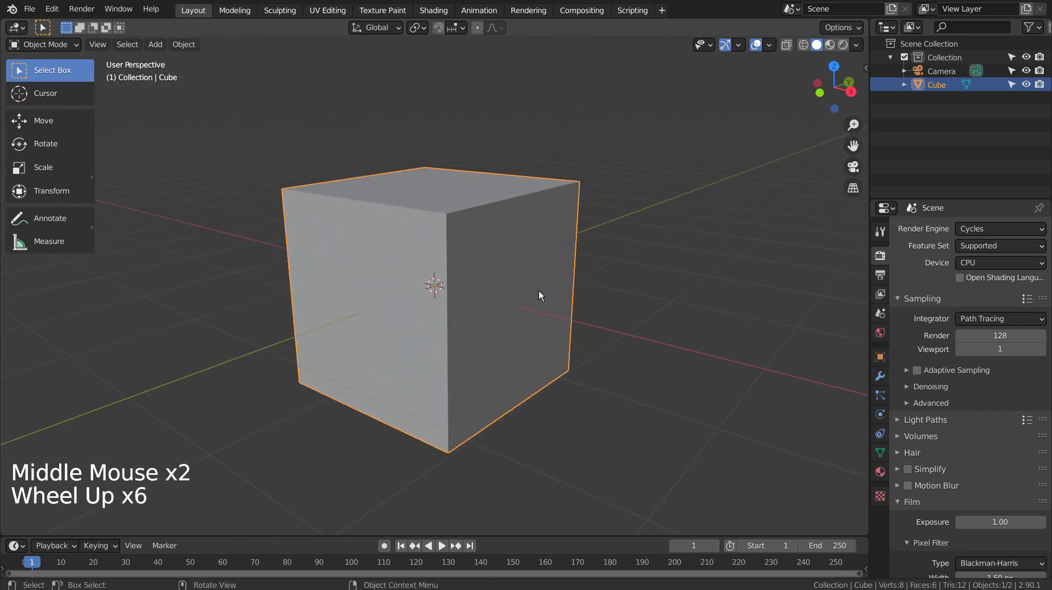
pyautogui.scroll(-14, 539, 291)
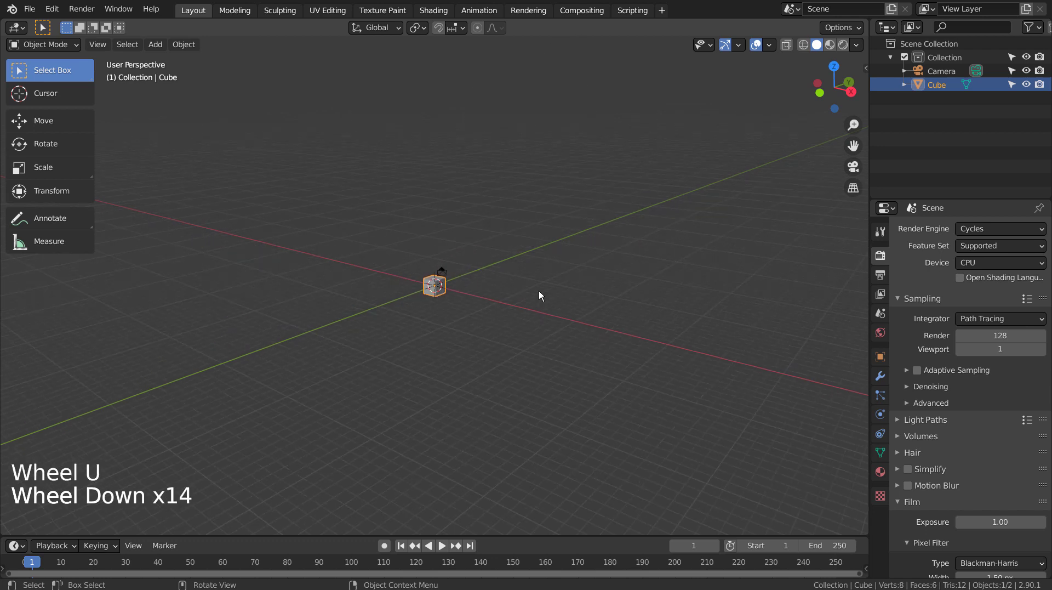
pyautogui.scroll(16, 539, 295)
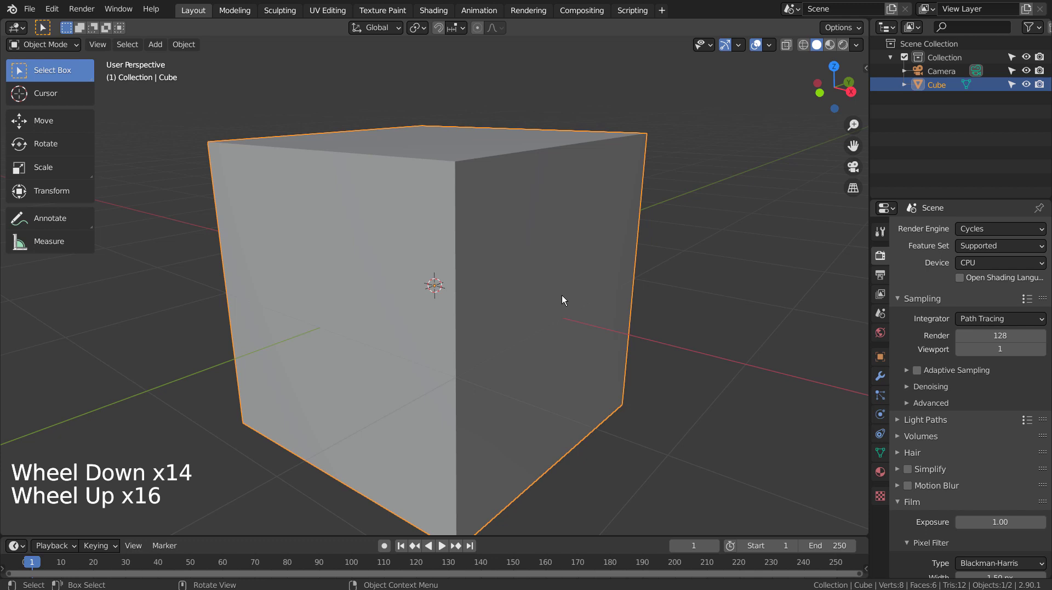
pyautogui.scroll(-6, 562, 296)
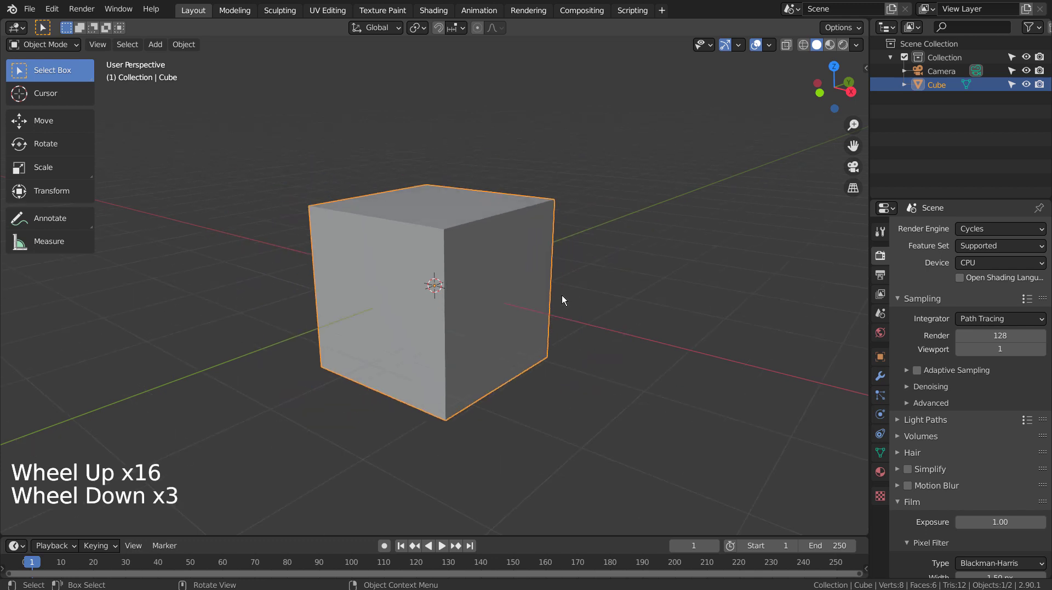
# - Orbit to a top-down angle, frame the selected cube, zoom out, and bring up the View pie
pyautogui.moveTo(563, 296); pyautogui.dragTo(562, 320, button='middle')
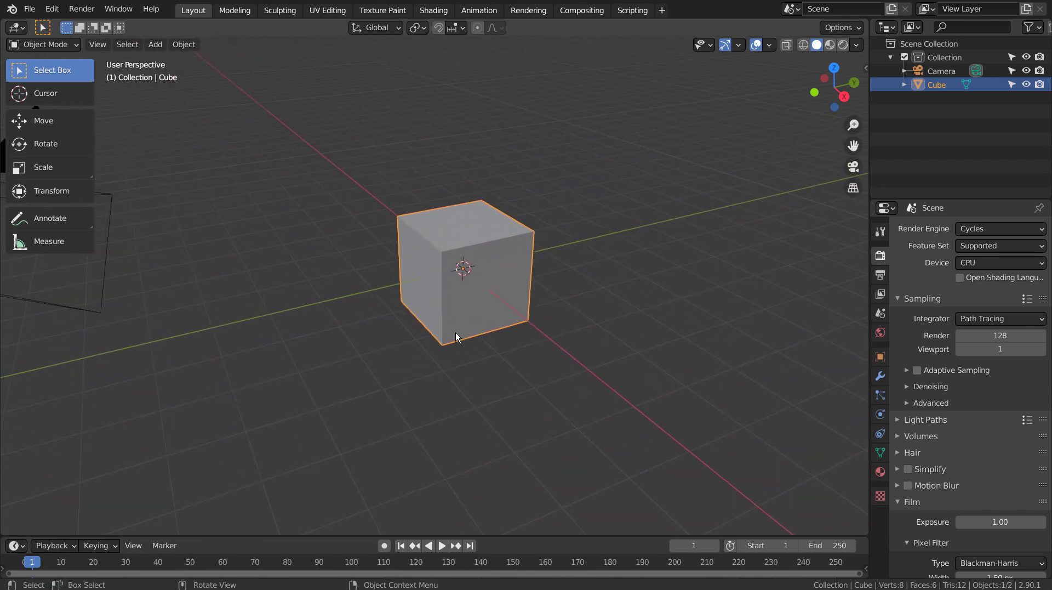
pyautogui.moveTo(456, 333); pyautogui.dragTo(328, 363, button='middle')
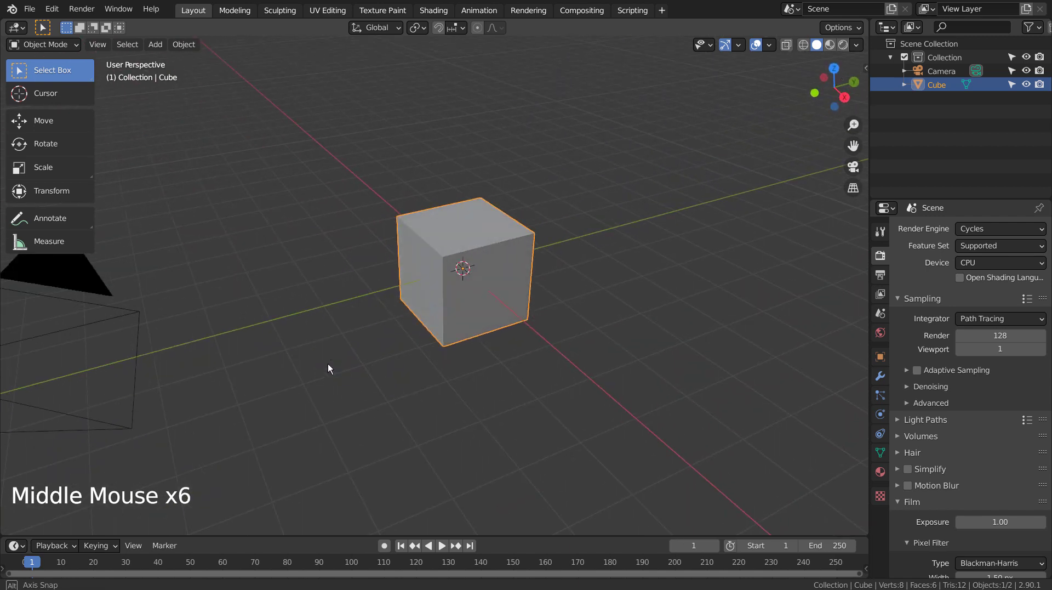
pyautogui.press('KP_Decimal')
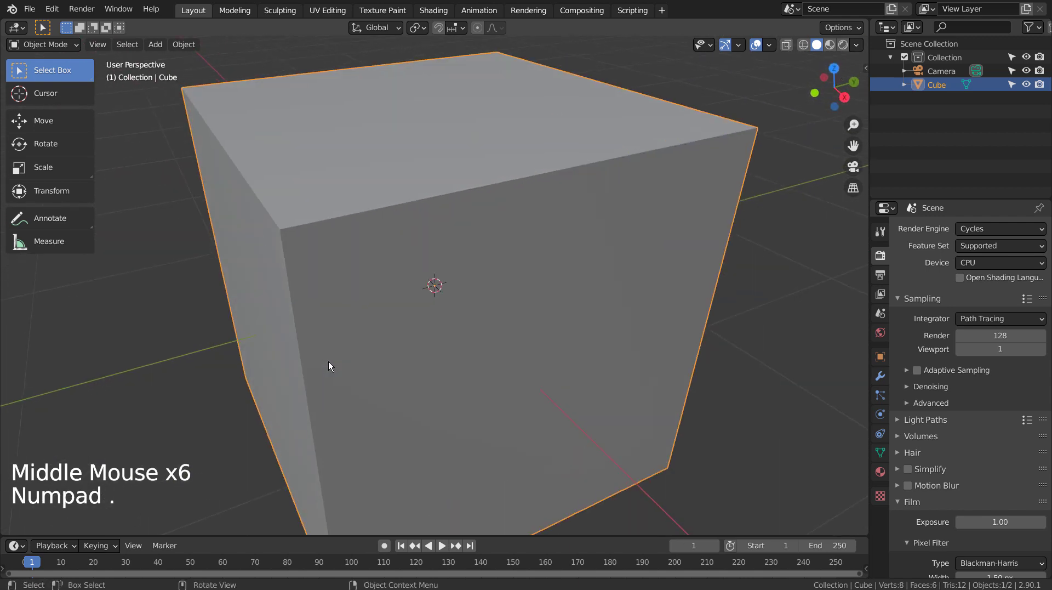
pyautogui.scroll(-14, 329, 366)
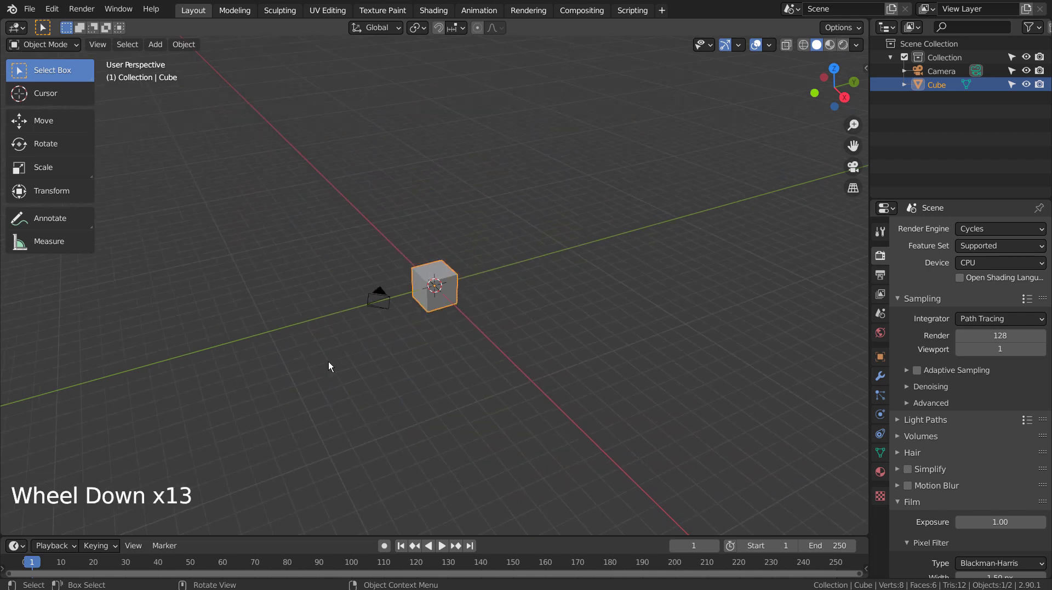
pyautogui.press(',')
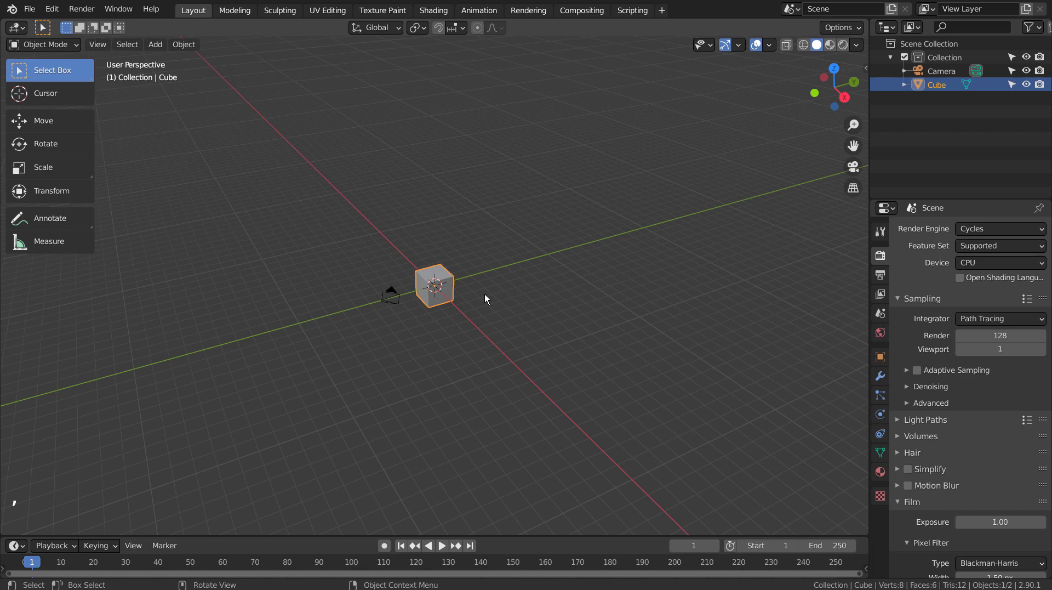
pyautogui.press('`')
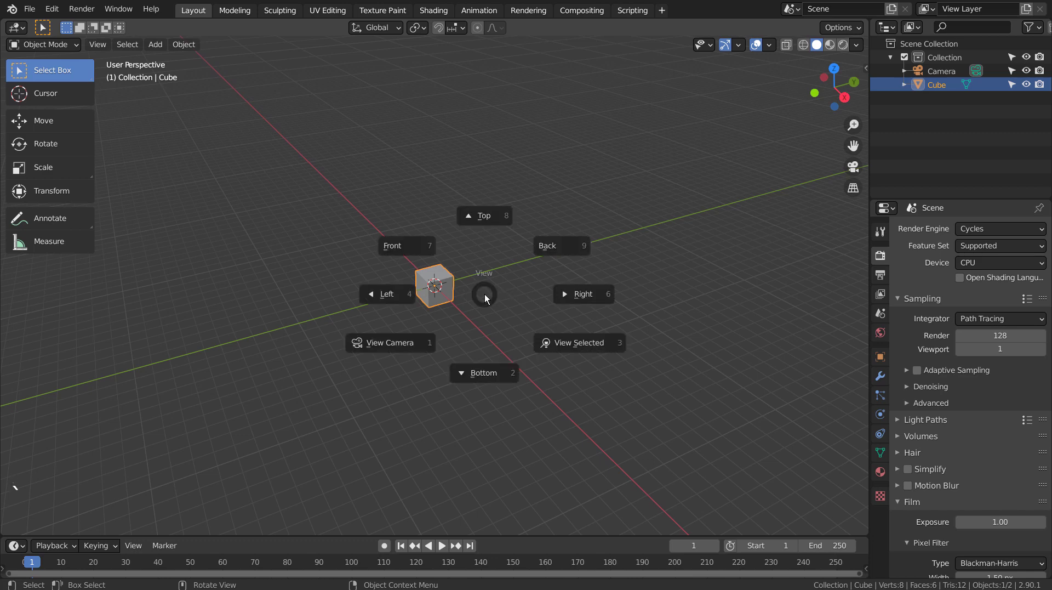
# - Centre the view on the selected cube and orbit slightly around it
pyautogui.click(600, 344)
pyautogui.moveTo(600, 344); pyautogui.dragTo(543, 356, button='middle')
pyautogui.scroll(-12, 543, 356)
pyautogui.moveTo(541, 315); pyautogui.dragTo(531, 332, button='middle')
# - View the cube from Top, then from Bottom, then orbit back to a free perspective
pyautogui.press('`')
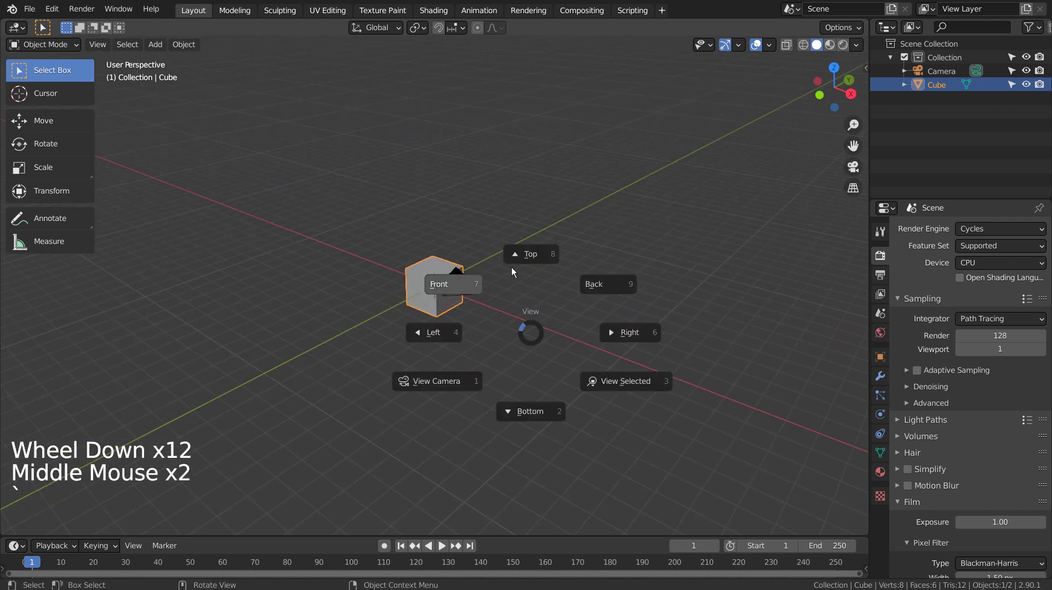
pyautogui.click(557, 260)
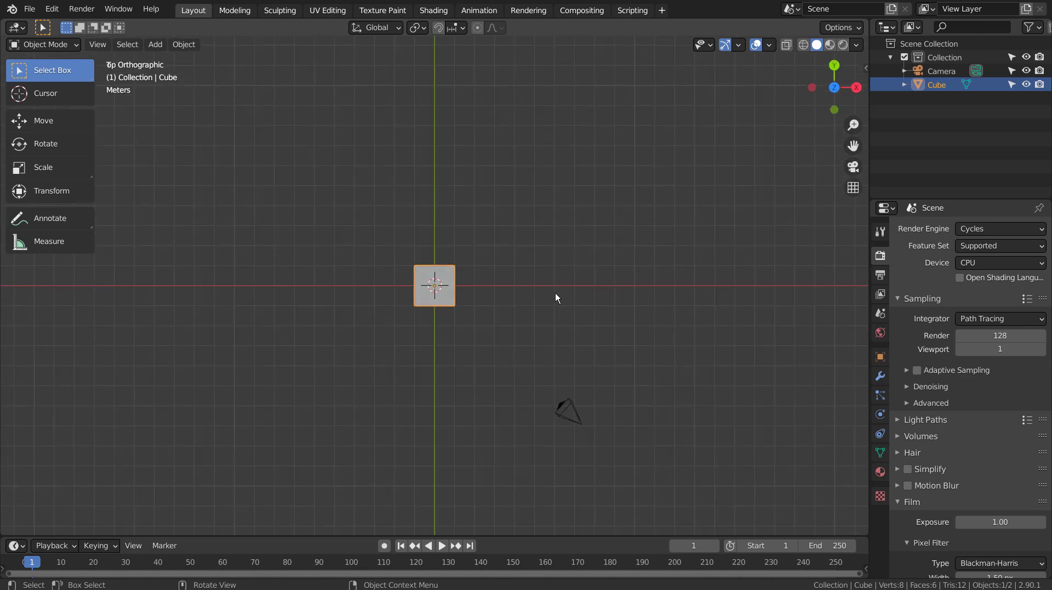
pyautogui.press('`')
pyautogui.click(561, 376)
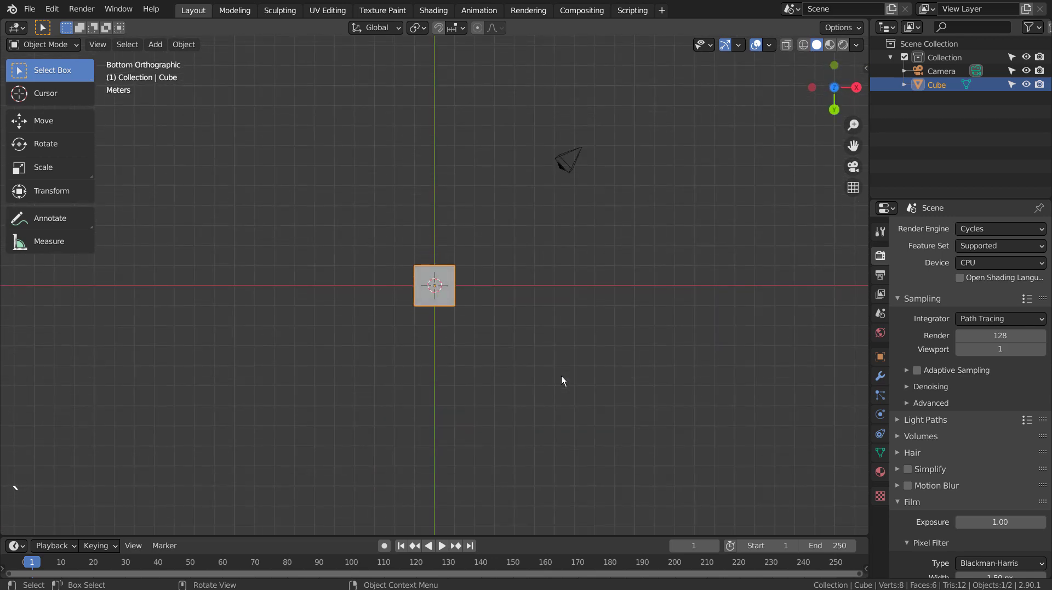
pyautogui.press('`')
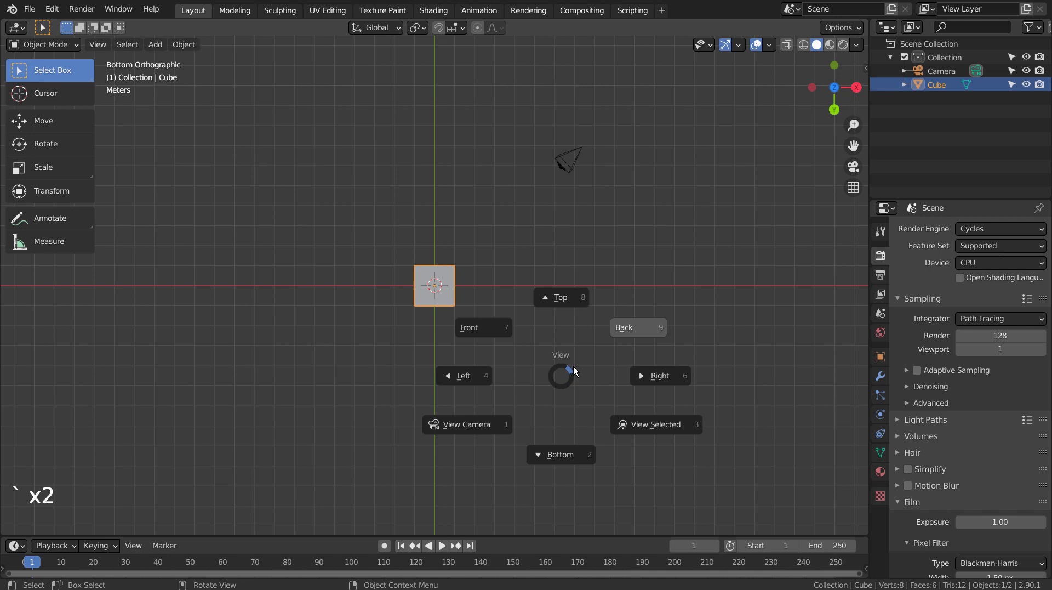
pyautogui.click(565, 373)
pyautogui.moveTo(564, 379); pyautogui.dragTo(501, 60, button='middle')
# - Look through the scene camera and align the camera to the current view with Ctrl+Alt+Numpad 0
pyautogui.moveTo(529, 164); pyautogui.dragTo(530, 215, button='middle')
pyautogui.press('KP_0')
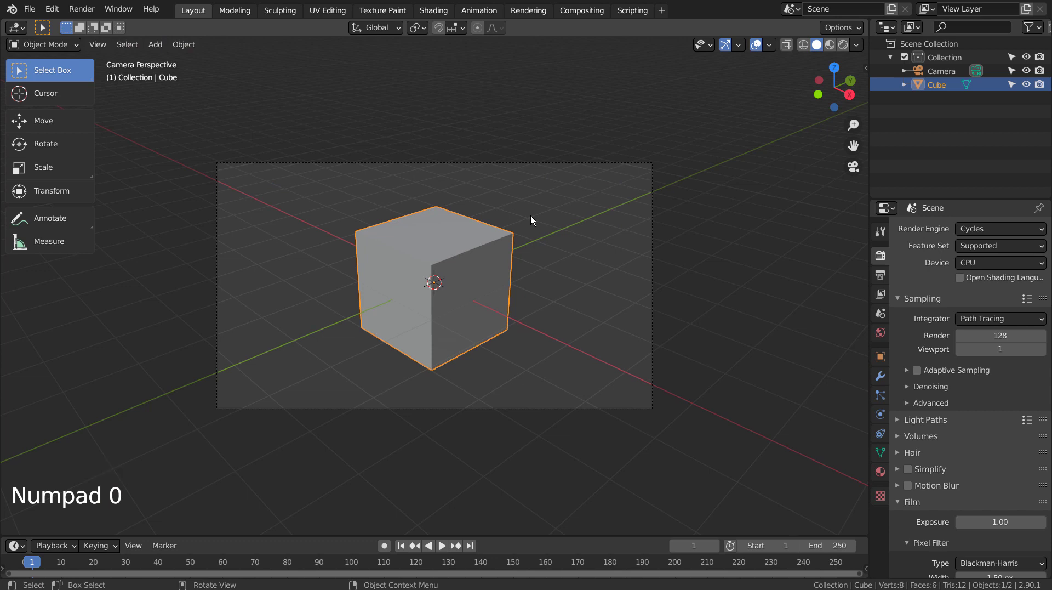
pyautogui.moveTo(491, 298); pyautogui.dragTo(620, 235, button='middle')
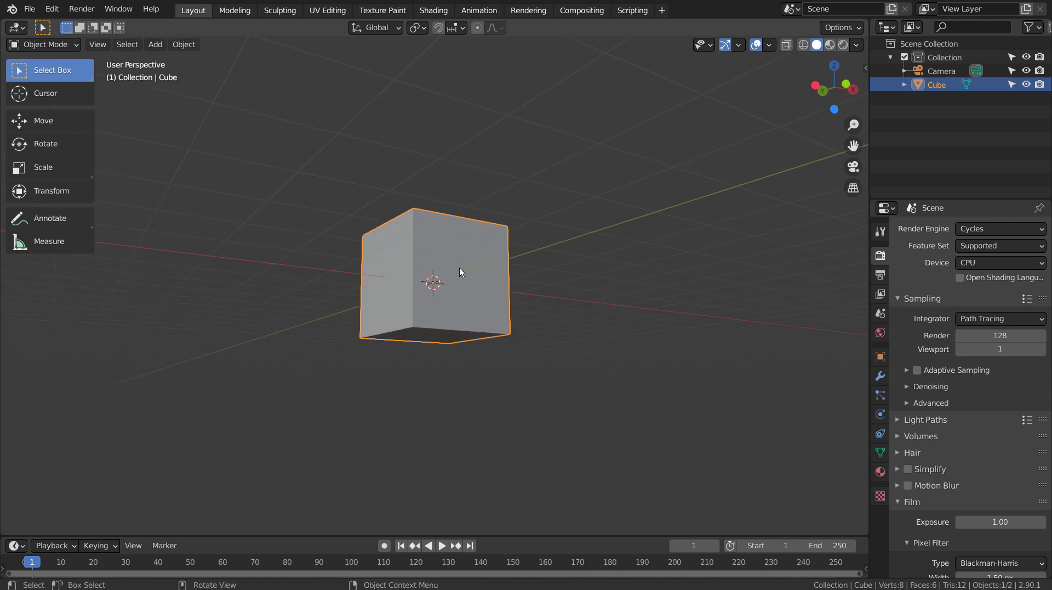
pyautogui.hotkey('ctrl', 'alt')
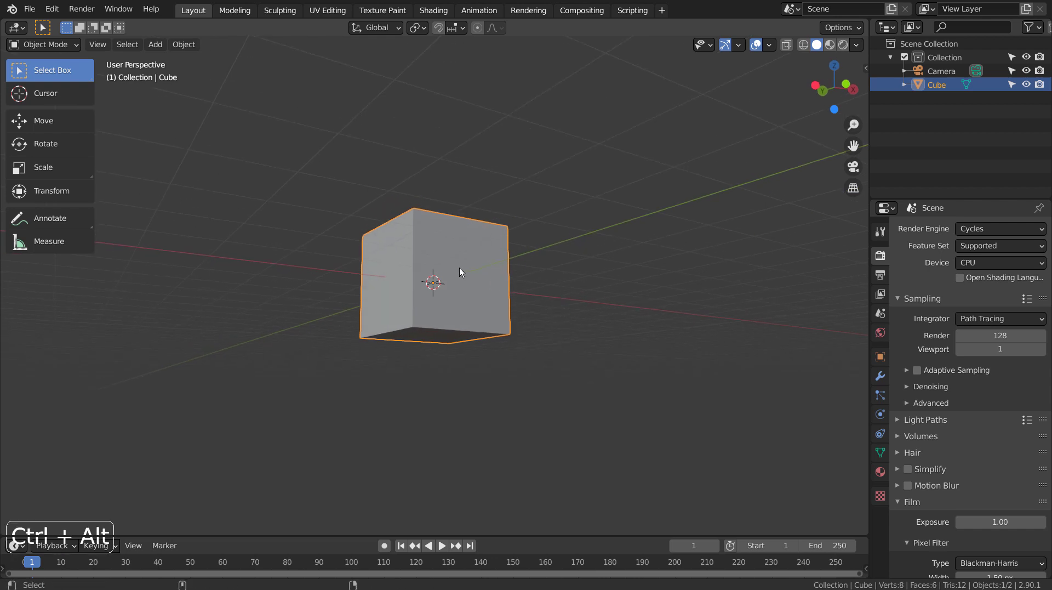
pyautogui.press('ctrl+alt+KP_0')
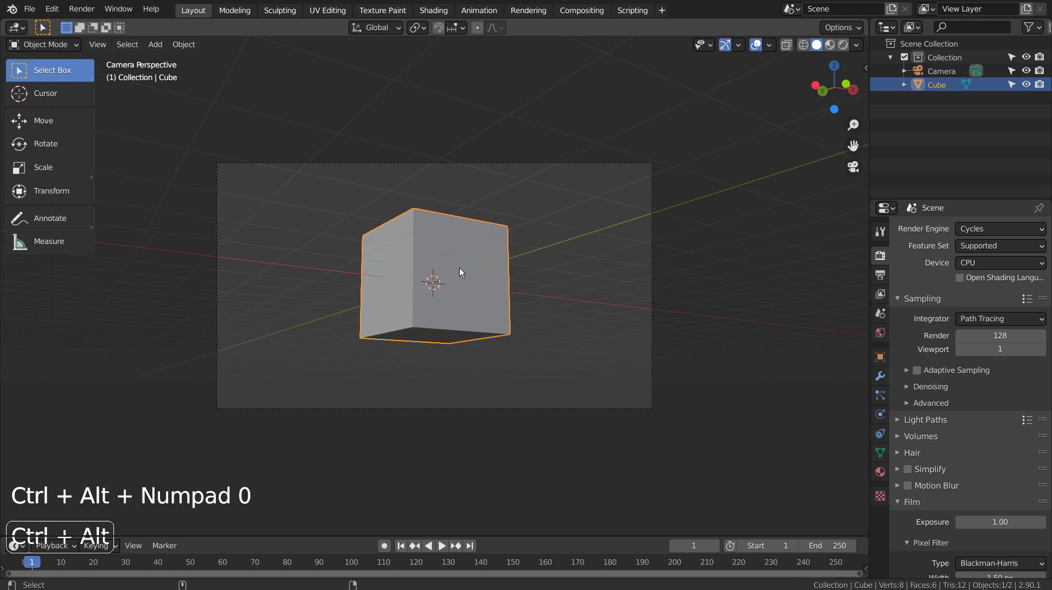
pyautogui.moveTo(476, 271); pyautogui.dragTo(385, 344, button='middle')
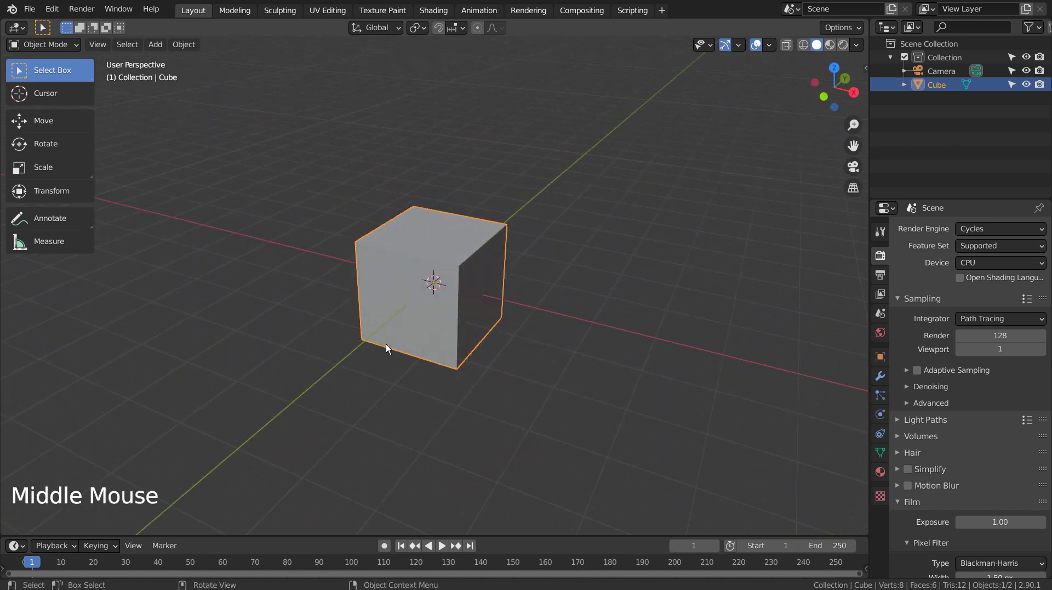
pyautogui.press('KP_0')
pyautogui.press('KP_0')
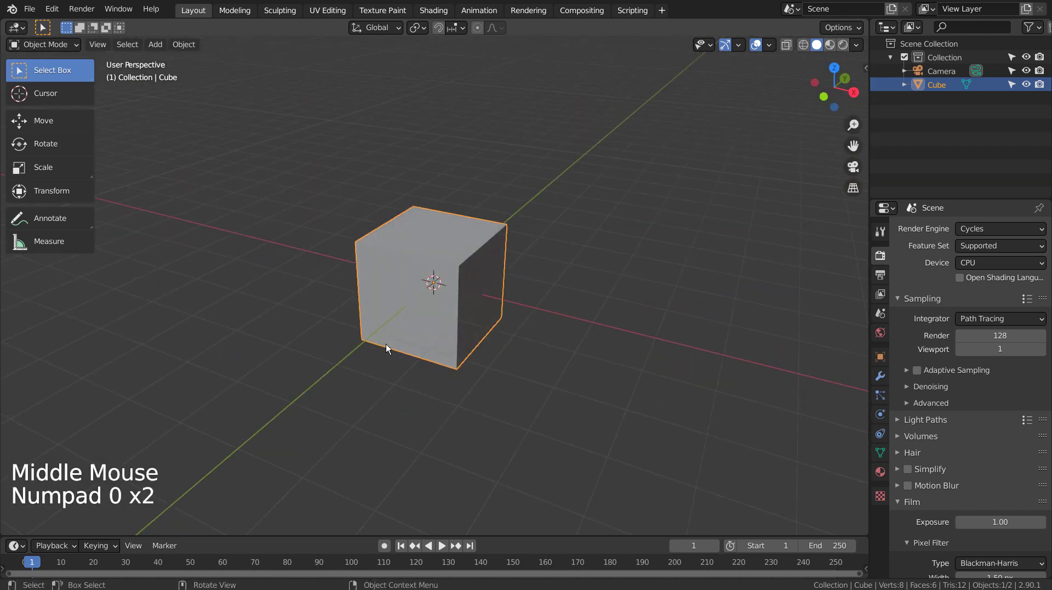
# - Frame all objects, then frame the cube and orbit to view it from a new side
pyautogui.moveTo(418, 343); pyautogui.dragTo(648, 354, button='middle')
pyautogui.hotkey('shift', 'c')
pyautogui.press('KP_Decimal')
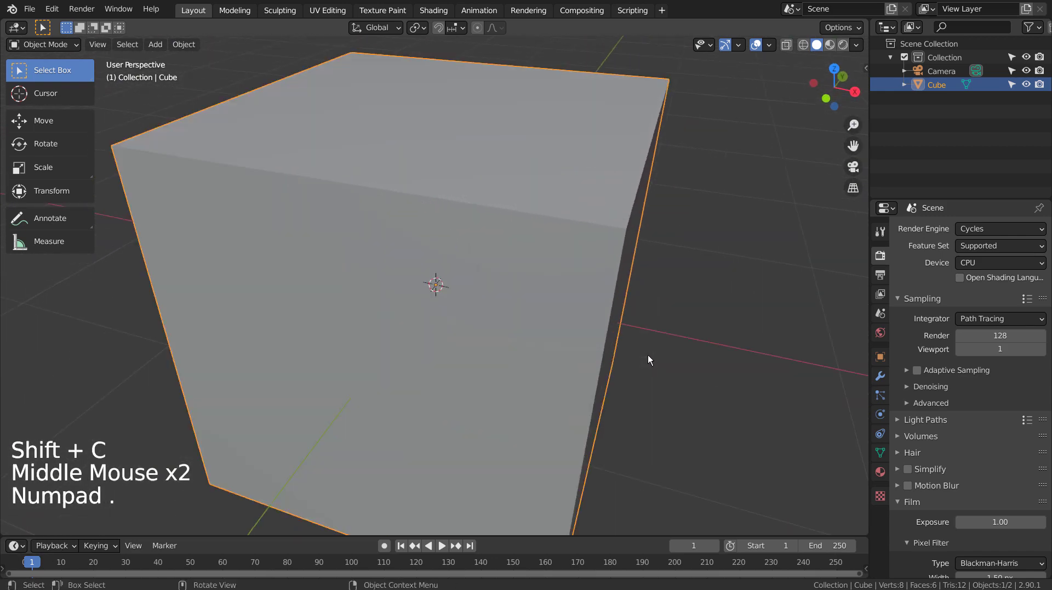
pyautogui.scroll(-4, 680, 357)
pyautogui.moveTo(697, 378); pyautogui.dragTo(639, 336, button='middle')
# - Drag the cube along Y and Z with the Move gizmo, undo back to the origin, and show the N sidebar
pyautogui.scroll(-4, 651, 337)
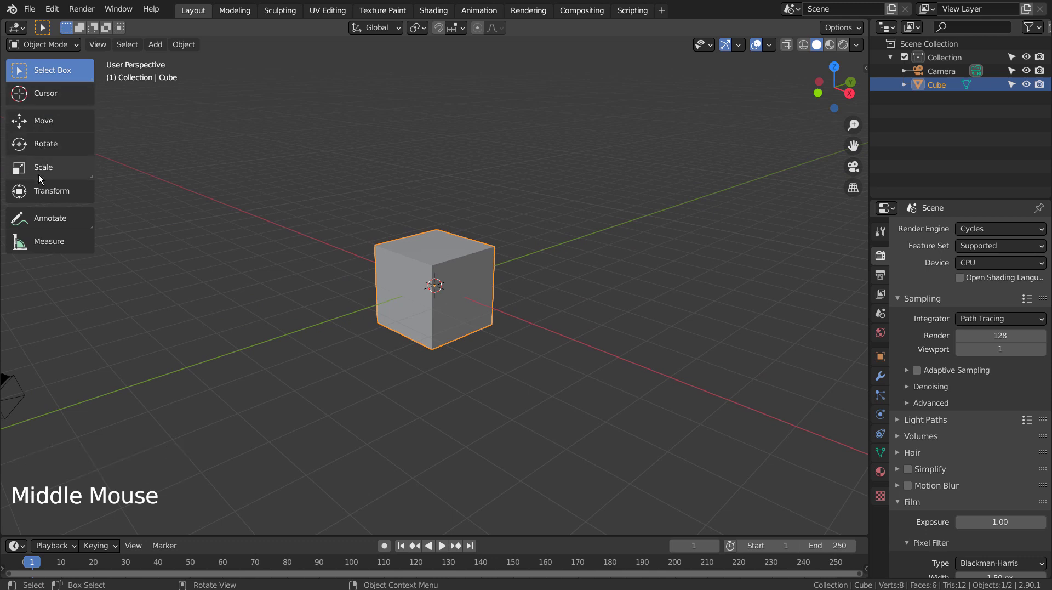
pyautogui.click(54, 122)
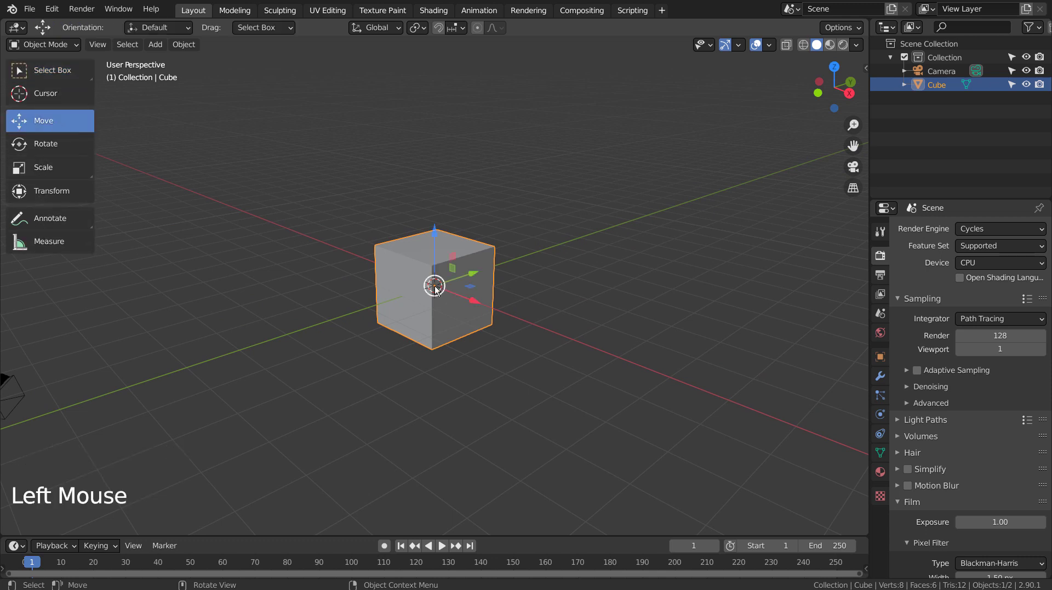
pyautogui.moveTo(472, 274); pyautogui.dragTo(548, 340)
pyautogui.hotkey('ctrl', 'z')
pyautogui.hotkey('ctrl', 'z')
pyautogui.moveTo(433, 241); pyautogui.dragTo(445, 193)
pyautogui.hotkey('ctrl', 'z')
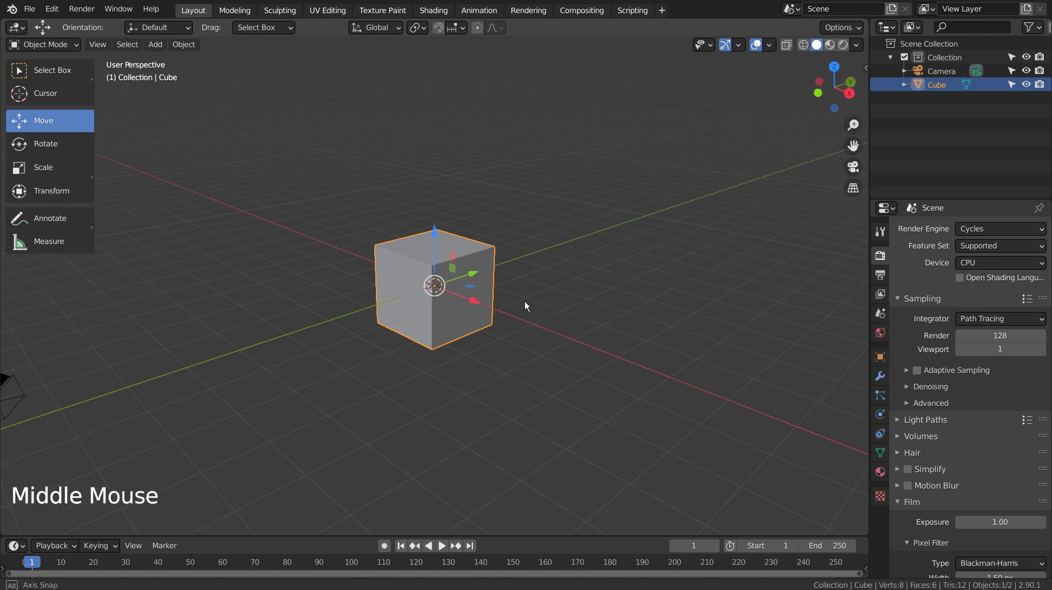
pyautogui.moveTo(525, 301)
pyautogui.mouseDown(button='middle')
pyautogui.moveTo(654, 262)
pyautogui.moveTo(614, 330)
pyautogui.moveTo(489, 320)
pyautogui.moveTo(524, 294)
pyautogui.moveTo(527, 313)
pyautogui.mouseUp(button='middle')
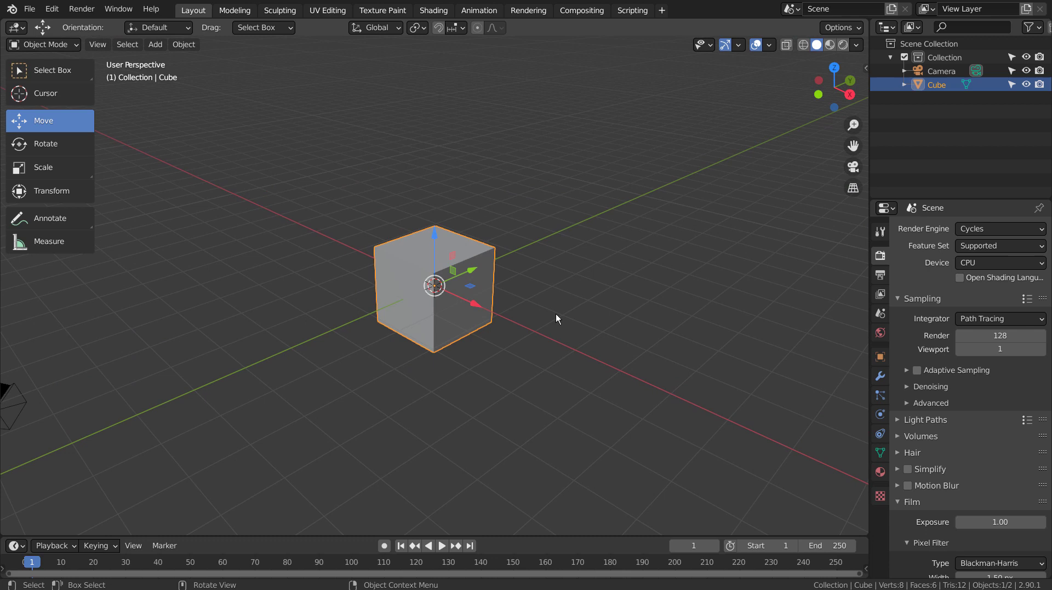
pyautogui.press('n')
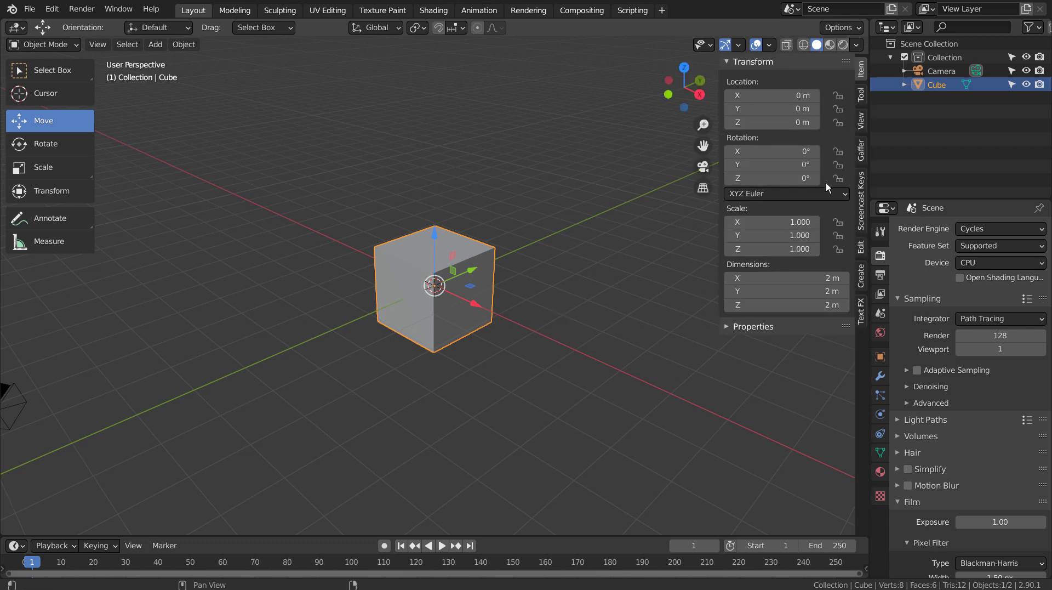
pyautogui.click(860, 96)
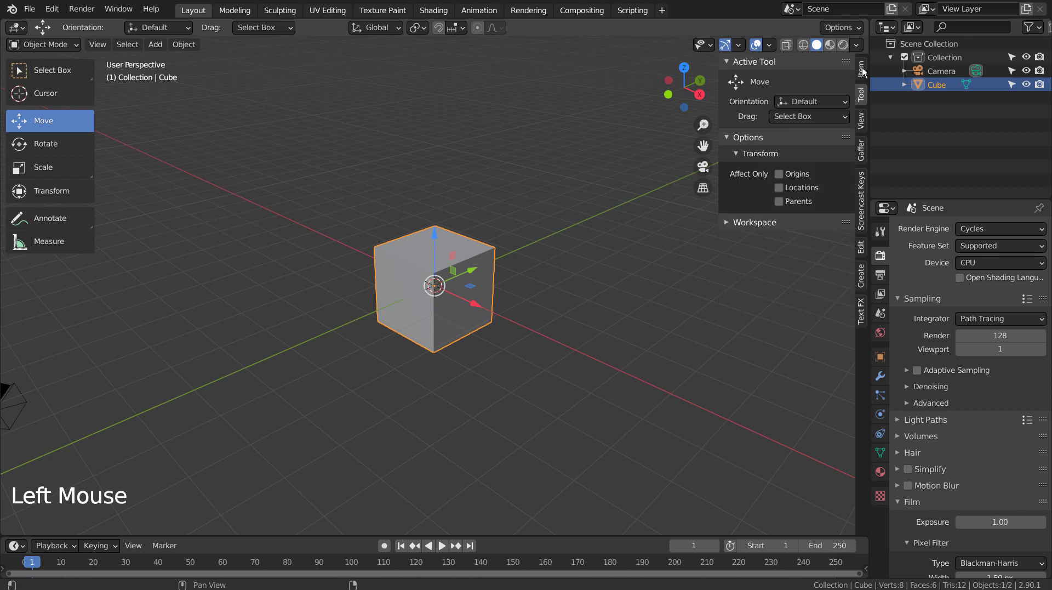
pyautogui.click(862, 70)
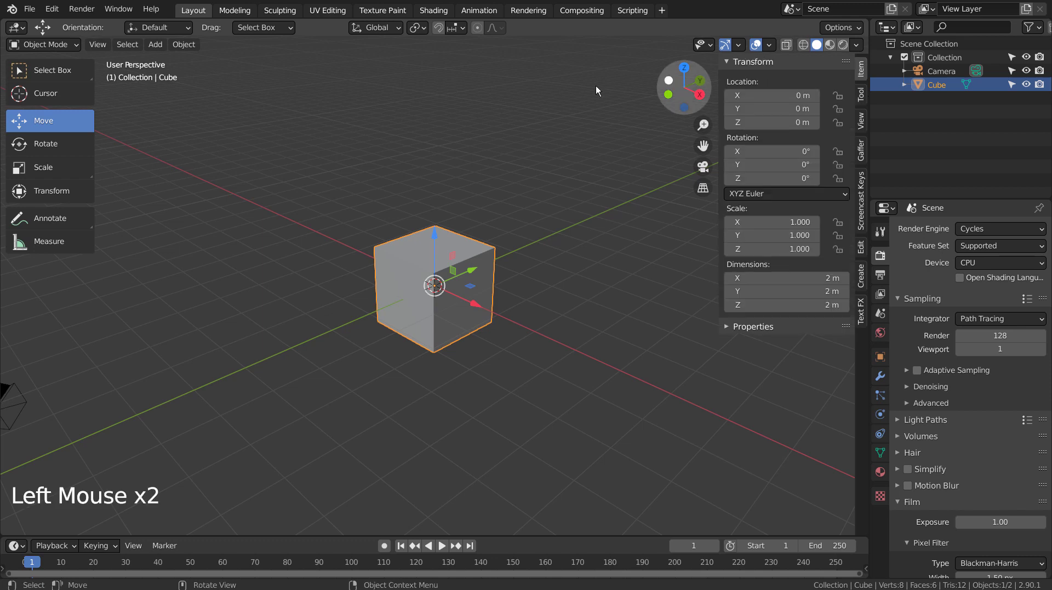
pyautogui.press('t')
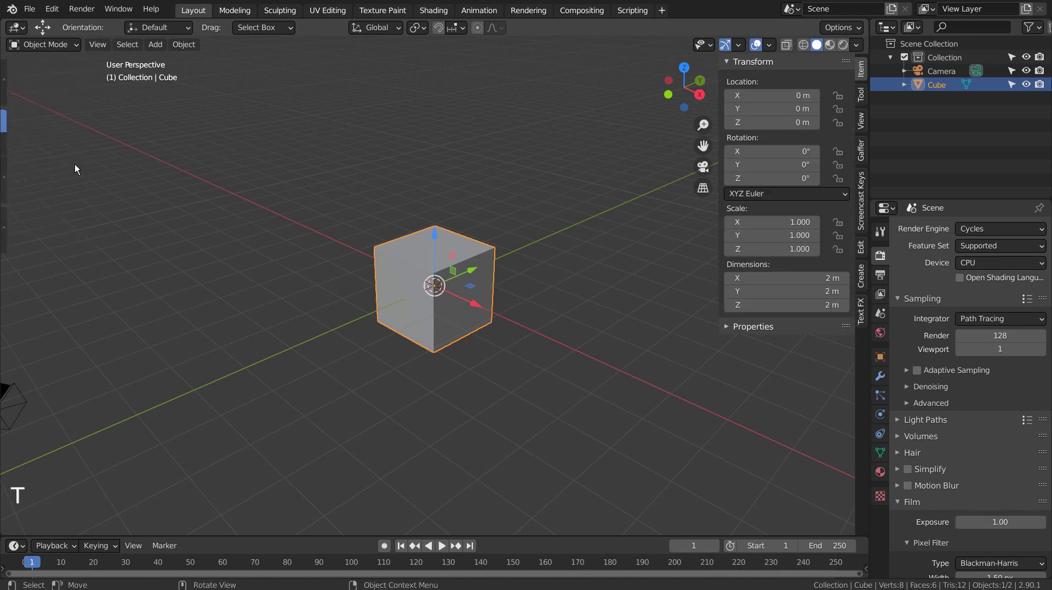
pyautogui.press('m')
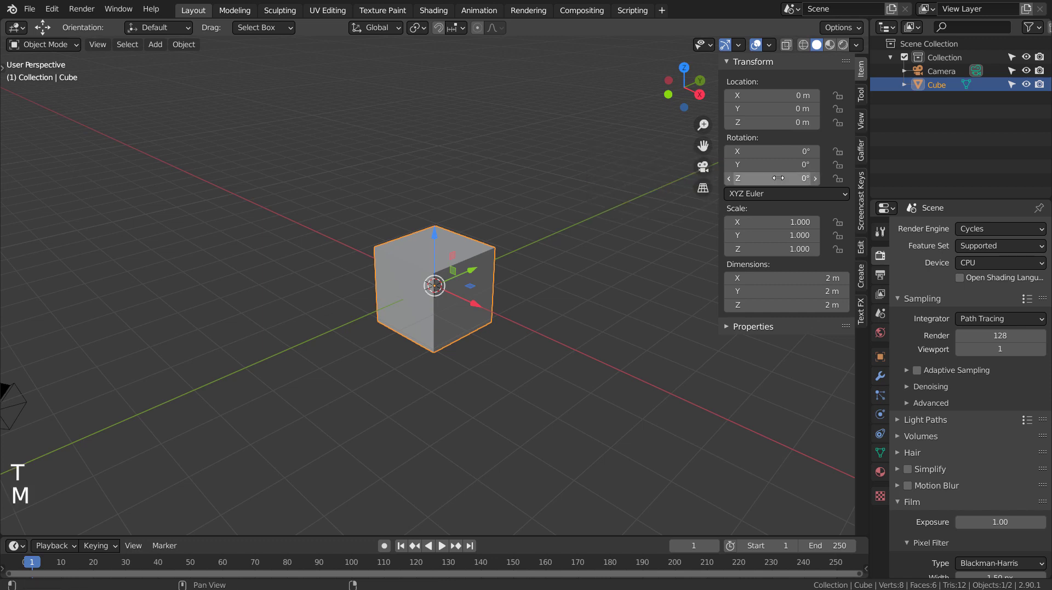
pyautogui.press('n')
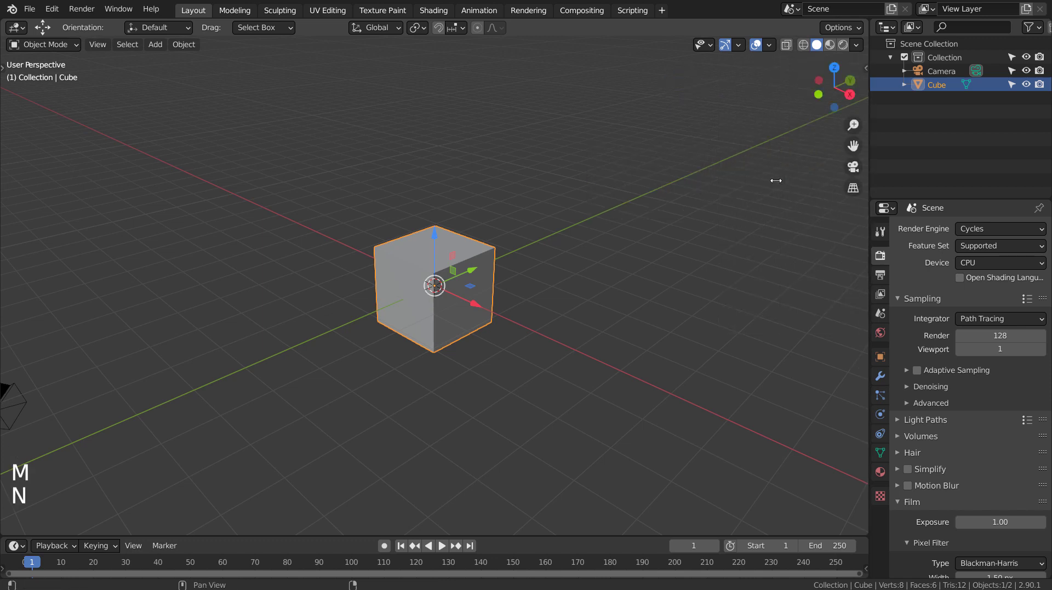
pyautogui.press('t')
pyautogui.press('n')
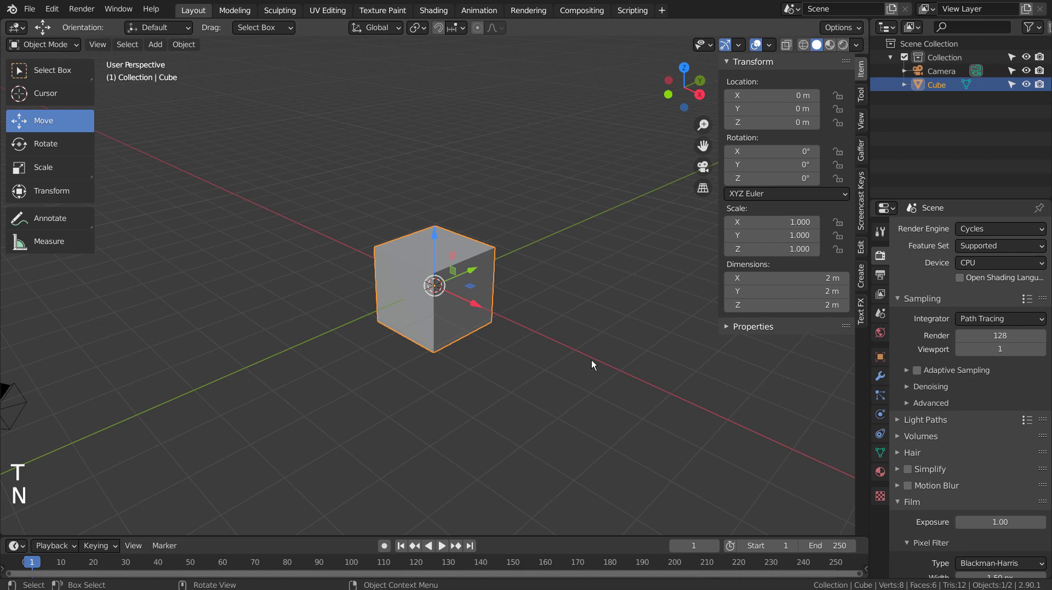
pyautogui.press('ctrl')
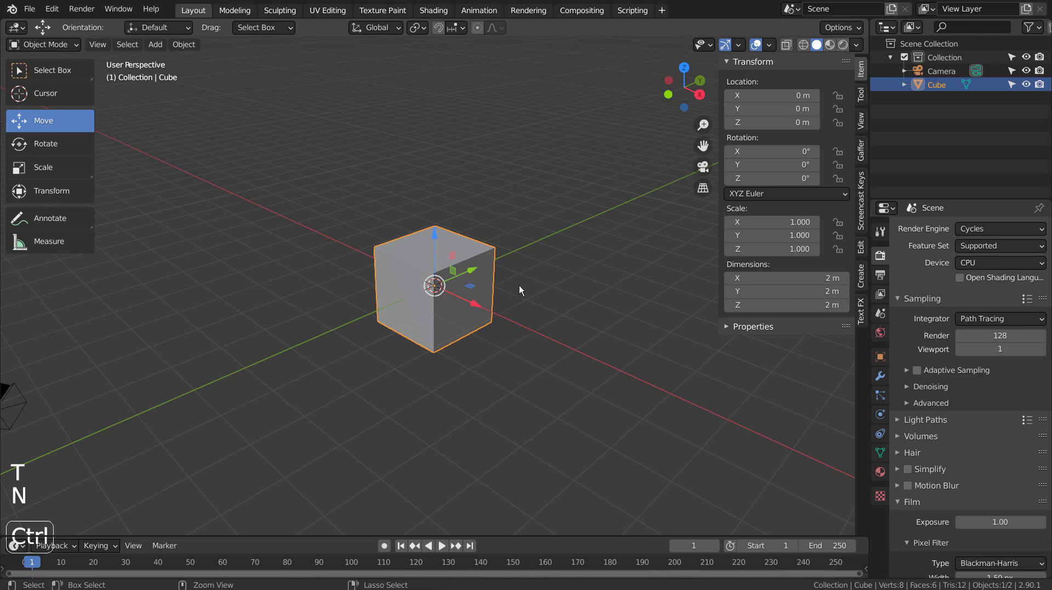
# - Maximize the 3D view with Ctrl+Space, orbit to a higher angle, and restore the layout
pyautogui.hotkey('ctrl', 'space')
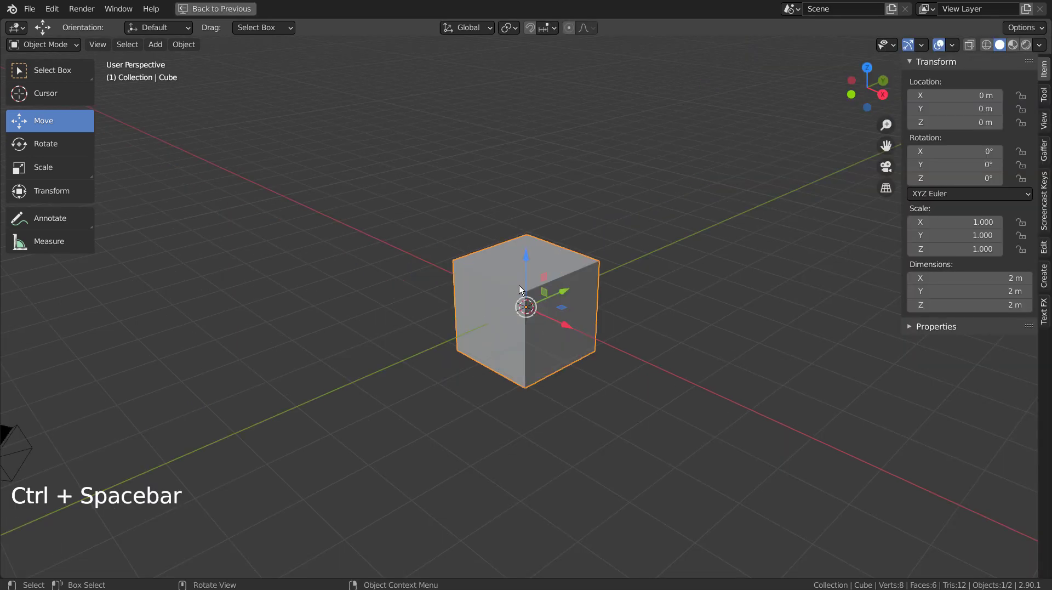
pyautogui.moveTo(593, 337); pyautogui.dragTo(630, 340, button='middle')
pyautogui.press('ctrl')
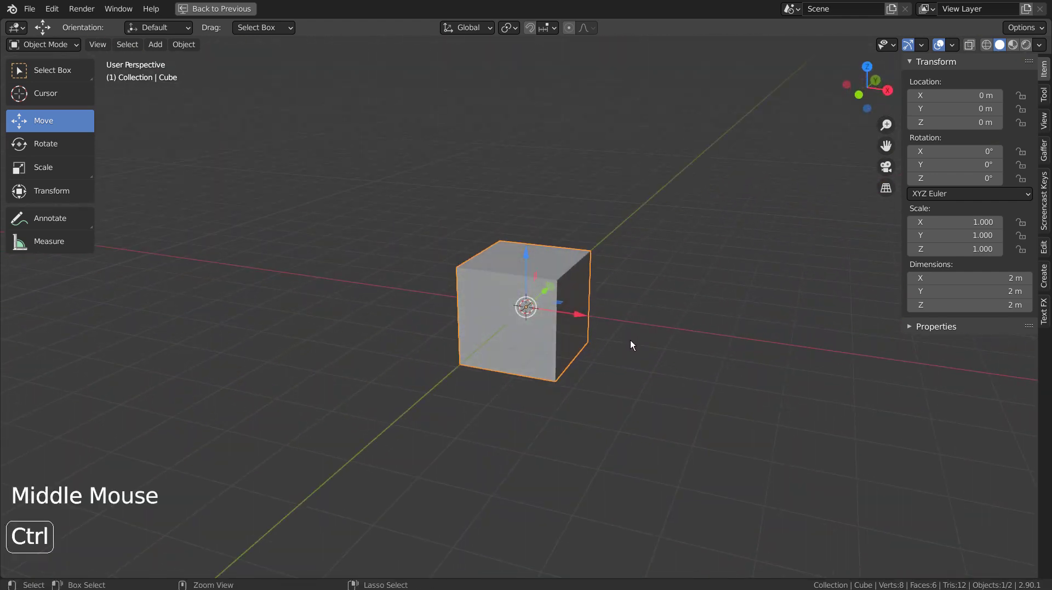
pyautogui.hotkey('ctrl', 'space')
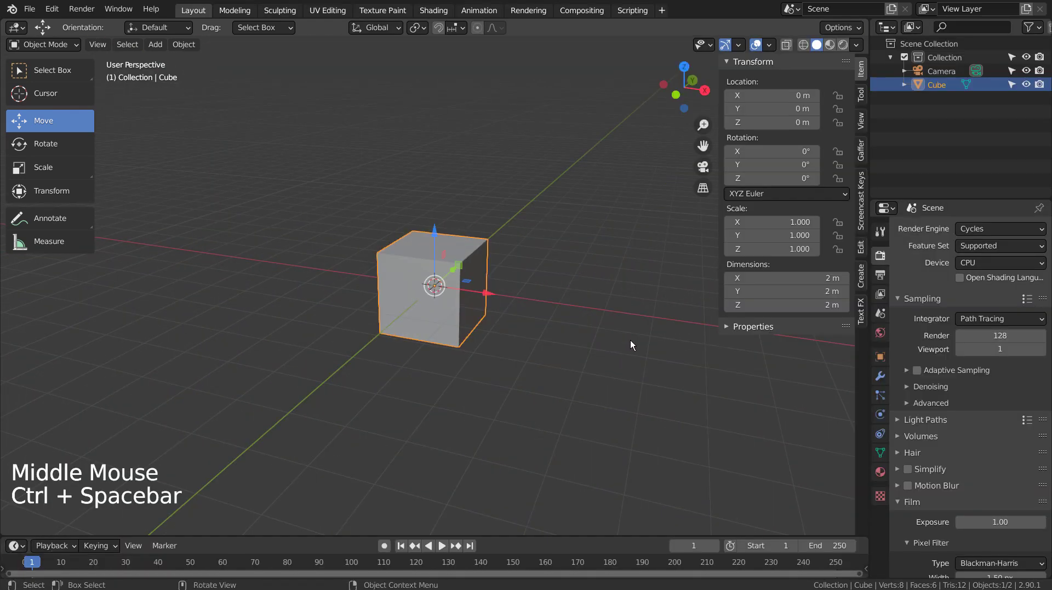
# - Toggle full-screen view with Ctrl+Alt+Space, orbit to a near-front angle, and switch to quad view
pyautogui.press('ctrl')
pyautogui.press('alt')
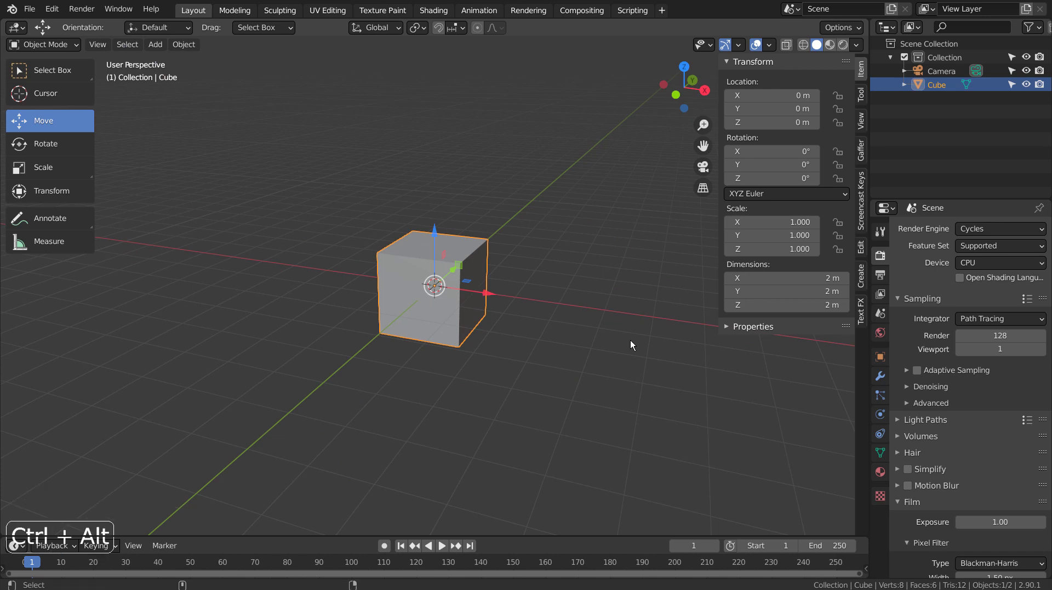
pyautogui.hotkey('ctrl', 'alt', 'space')
pyautogui.moveTo(650, 347); pyautogui.dragTo(636, 381, button='middle')
pyautogui.press('ctrl')
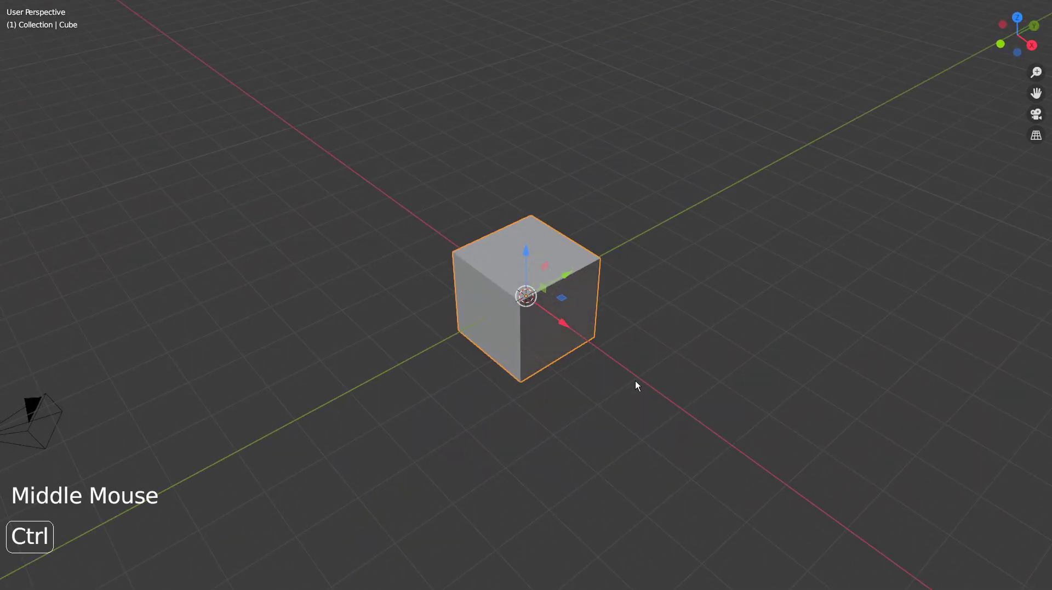
pyautogui.hotkey('ctrl', 'alt', 'space')
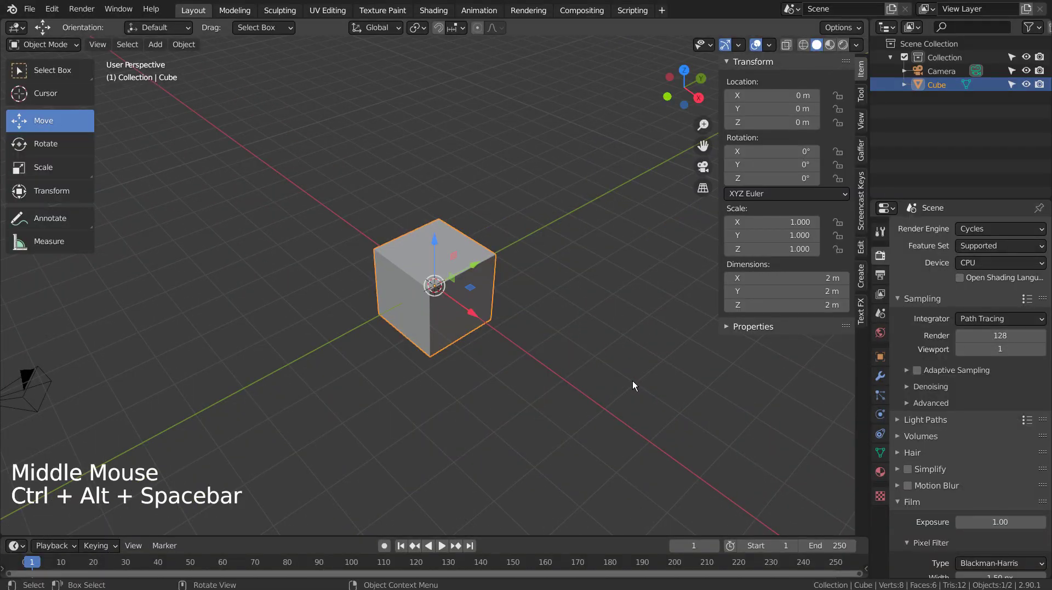
pyautogui.moveTo(633, 380); pyautogui.dragTo(570, 395, button='middle')
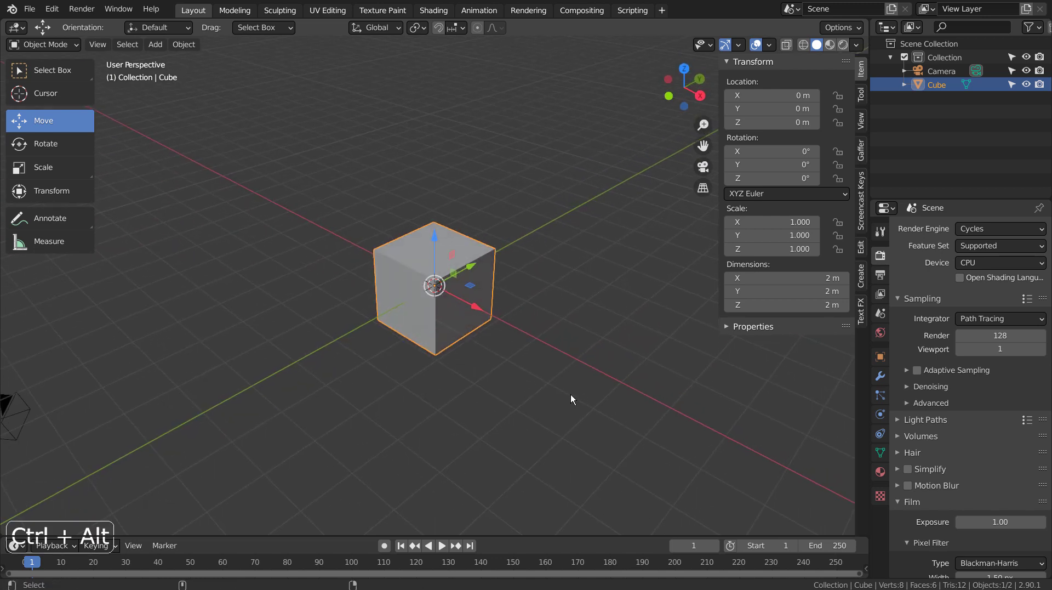
pyautogui.hotkey('ctrl', 'alt', 'q')
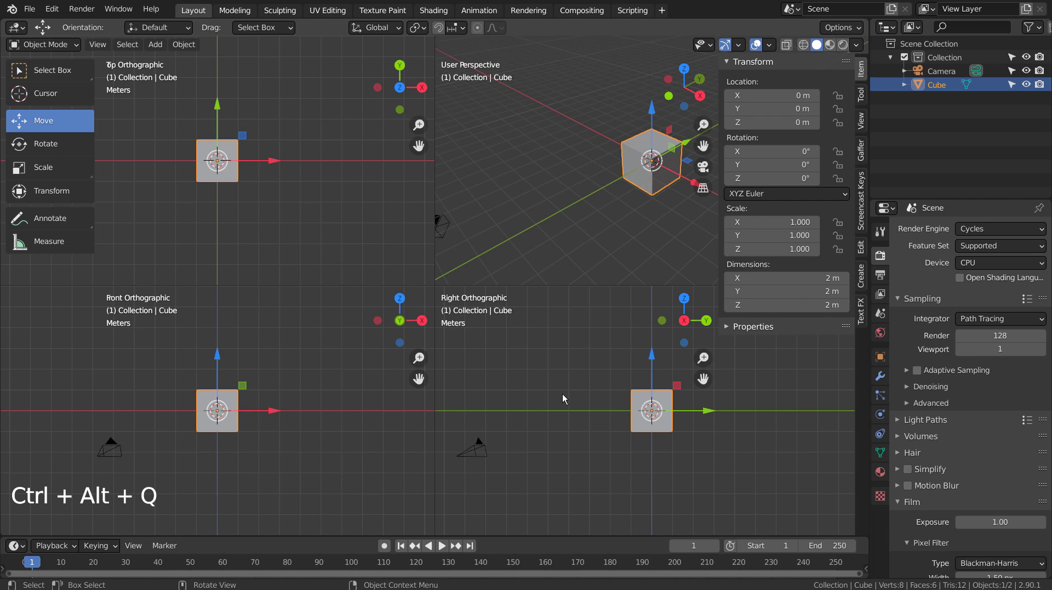
# - Close the sidebar and orbit the perspective pane to show the camera beside the cube
pyautogui.press('n')
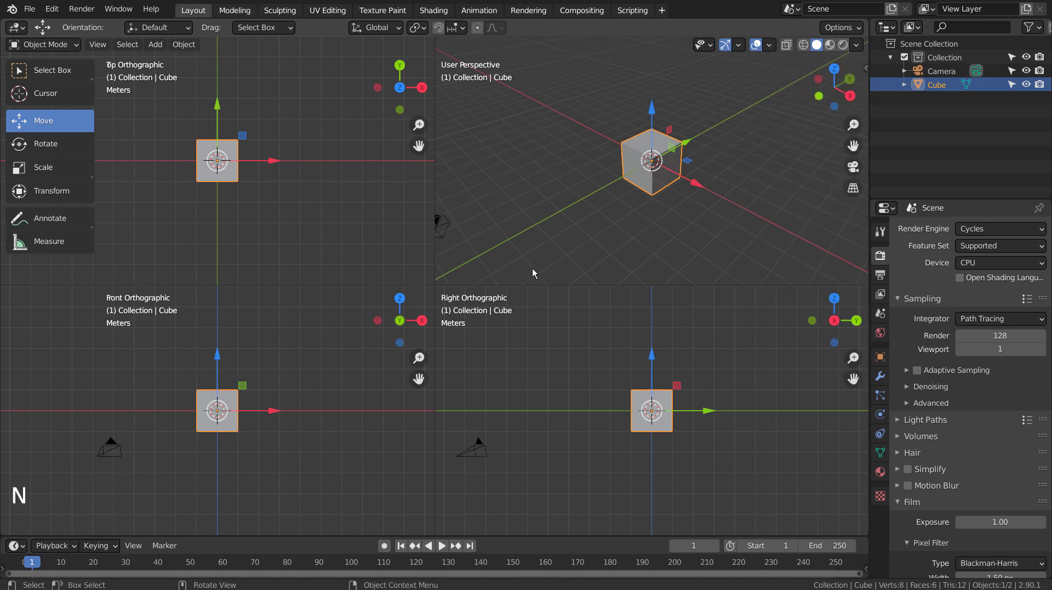
pyautogui.moveTo(676, 215); pyautogui.dragTo(654, 233, button='middle')
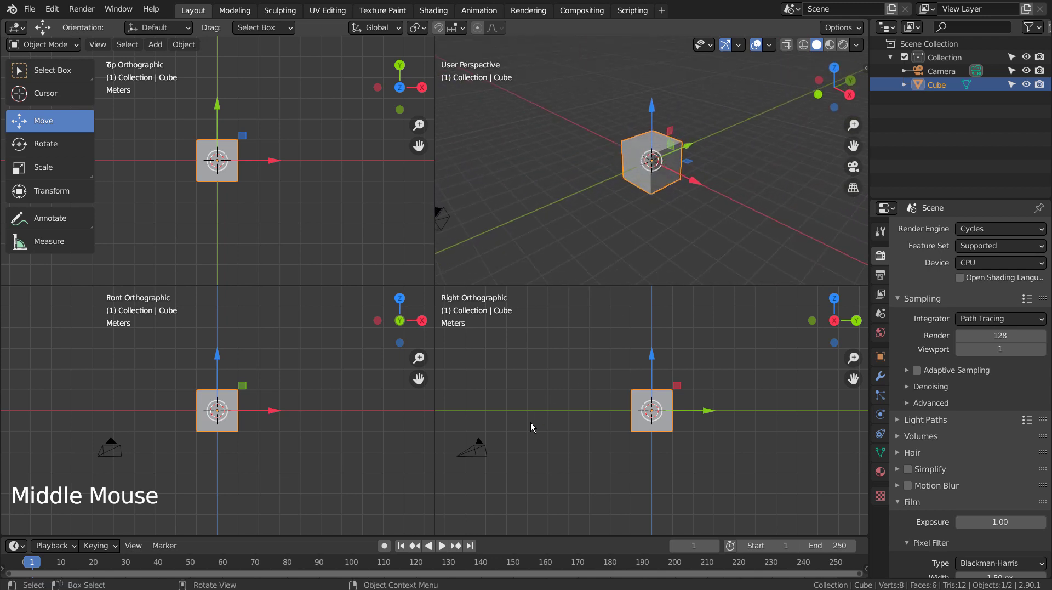
pyautogui.middleClick(531, 417)
pyautogui.middleClick(422, 397)
pyautogui.middleClick(322, 331)
pyautogui.middleClick(300, 193)
pyautogui.middleClick(381, 205)
pyautogui.moveTo(548, 194); pyautogui.dragTo(664, 192, button='middle')
# - Switch to Select Box, leave quad view with Ctrl+Alt+Q, and deselect the cube
pyautogui.click(34, 74)
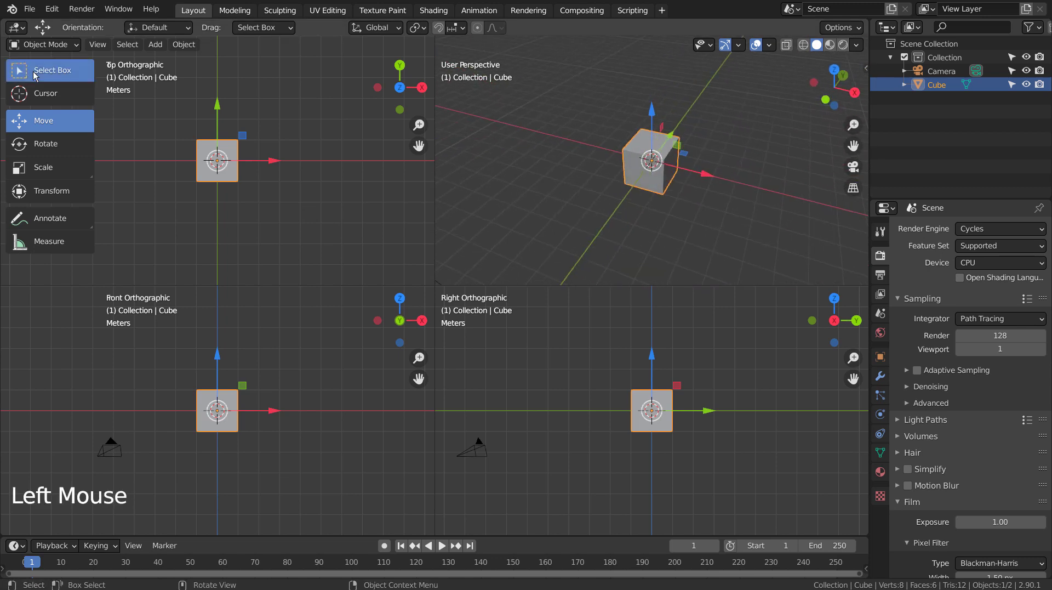
pyautogui.hotkey('ctrl', 'alt', 'q')
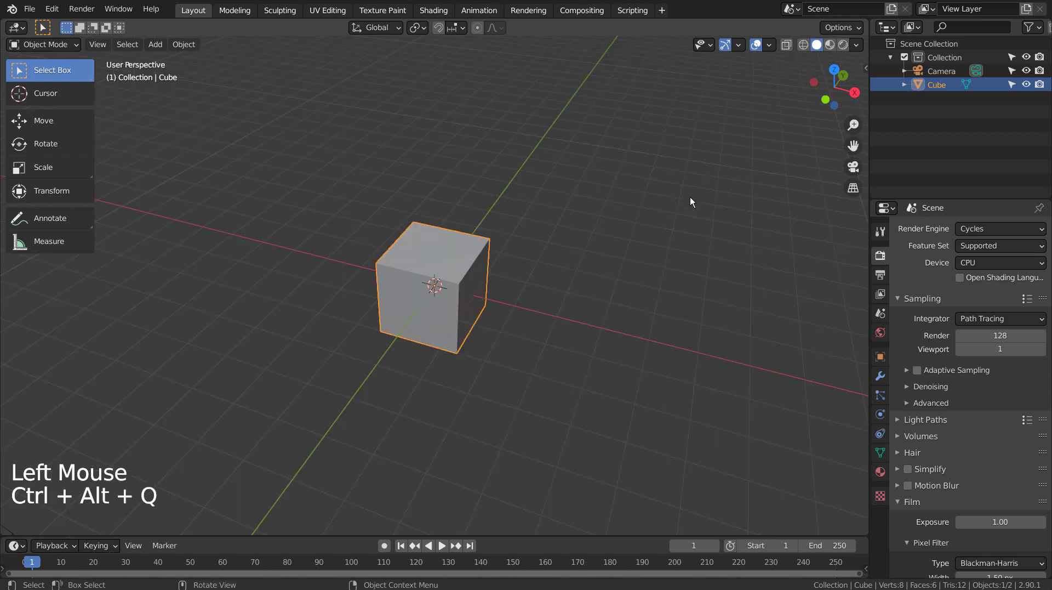
pyautogui.click(586, 357)
pyautogui.moveTo(632, 402); pyautogui.dragTo(616, 376, button='middle')
pyautogui.middleClick(616, 376)
# - Select the cube, hide it with H, then unhide it with Alt+H
pyautogui.click(449, 263)
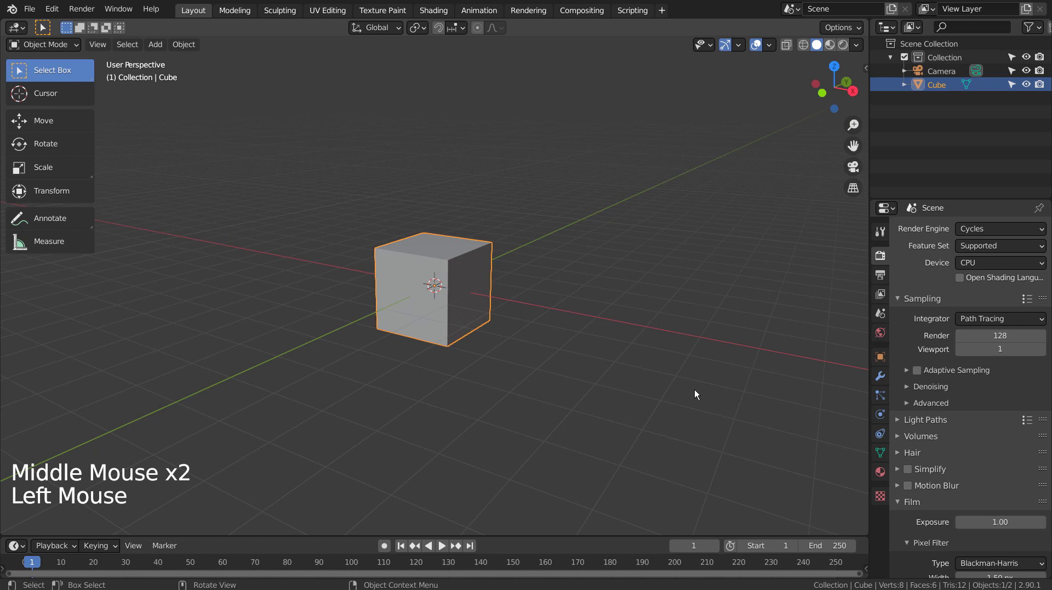
pyautogui.press('h')
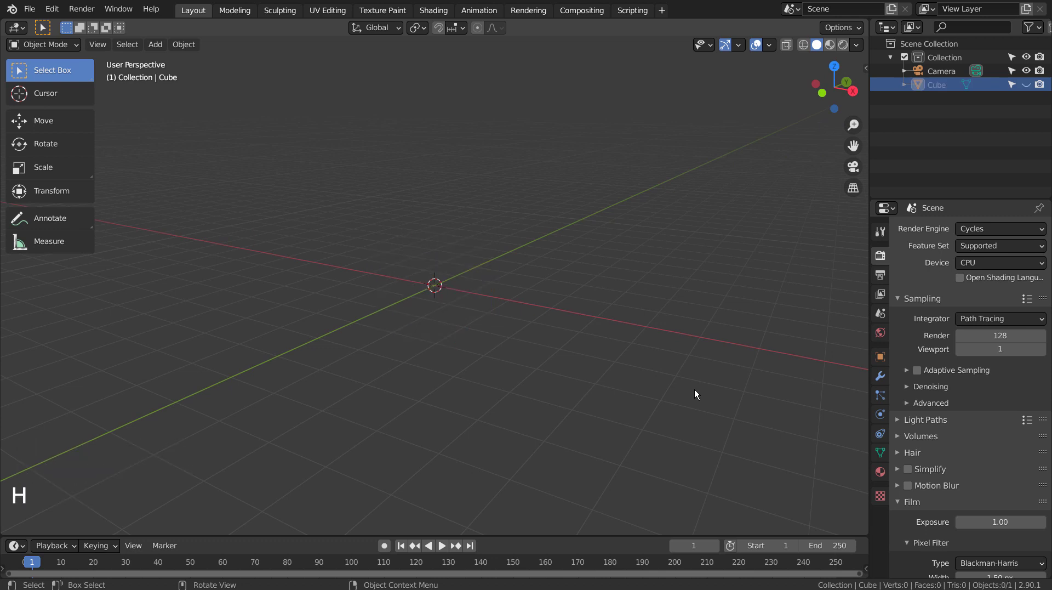
pyautogui.press('alt')
pyautogui.hotkey('alt', 'h')
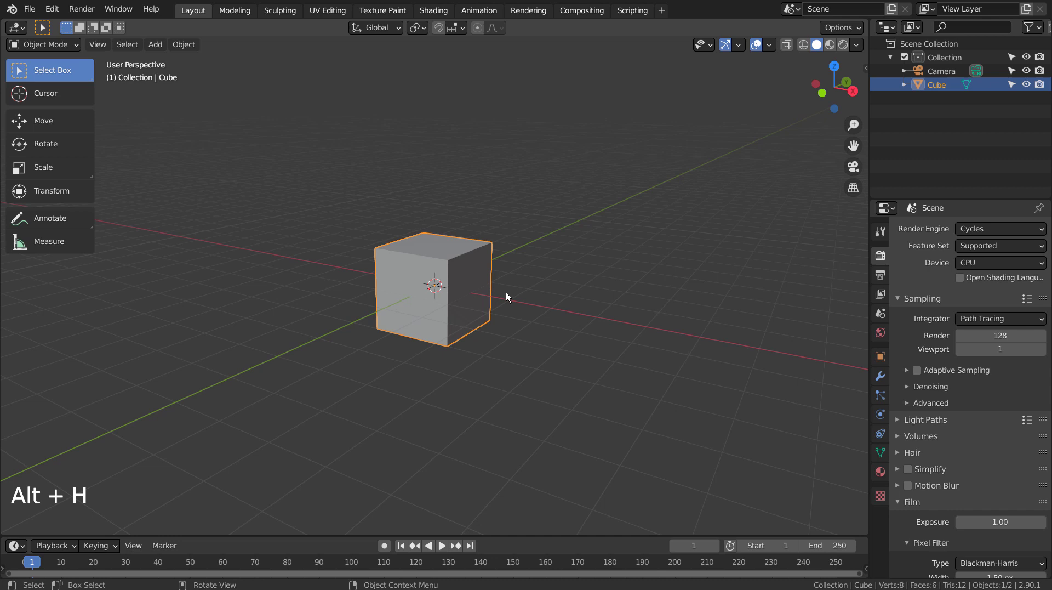
pyautogui.press('shift')
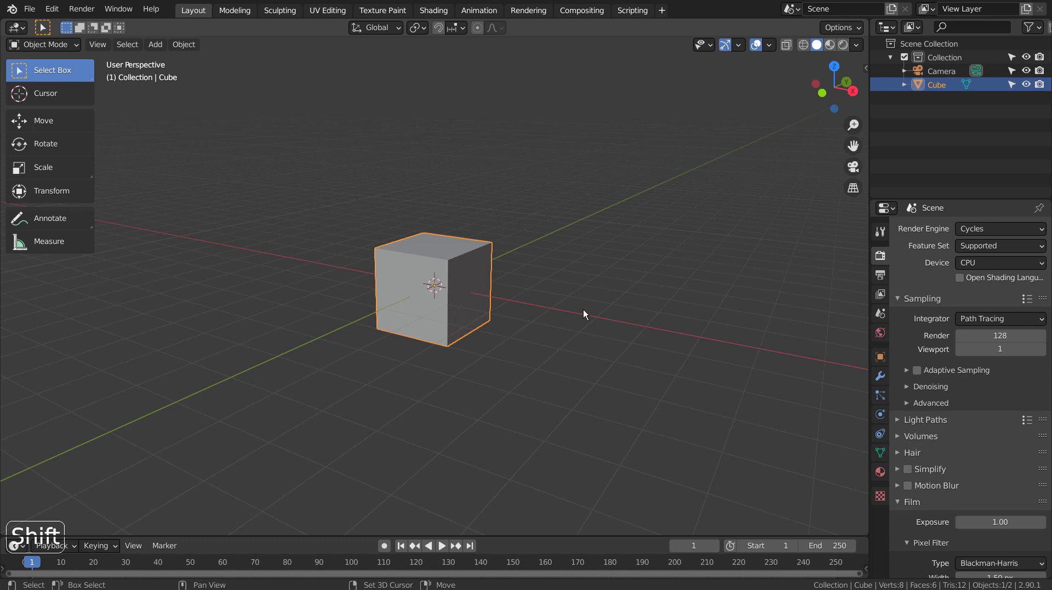
# - Duplicate the cube to the right, then hide and unhide the original
pyautogui.hotkey('shift', 'd')
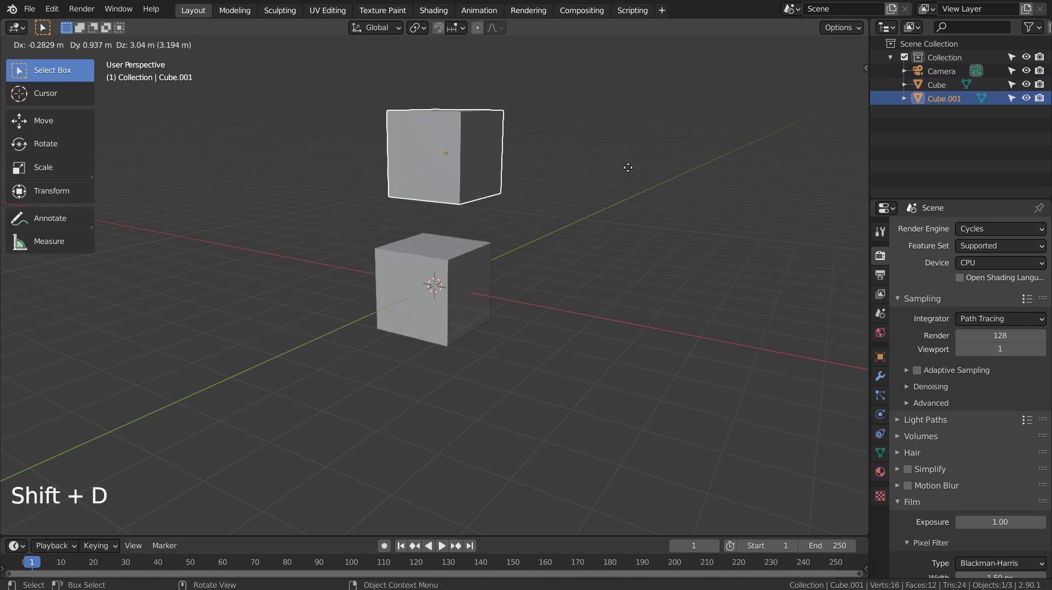
pyautogui.click(771, 305)
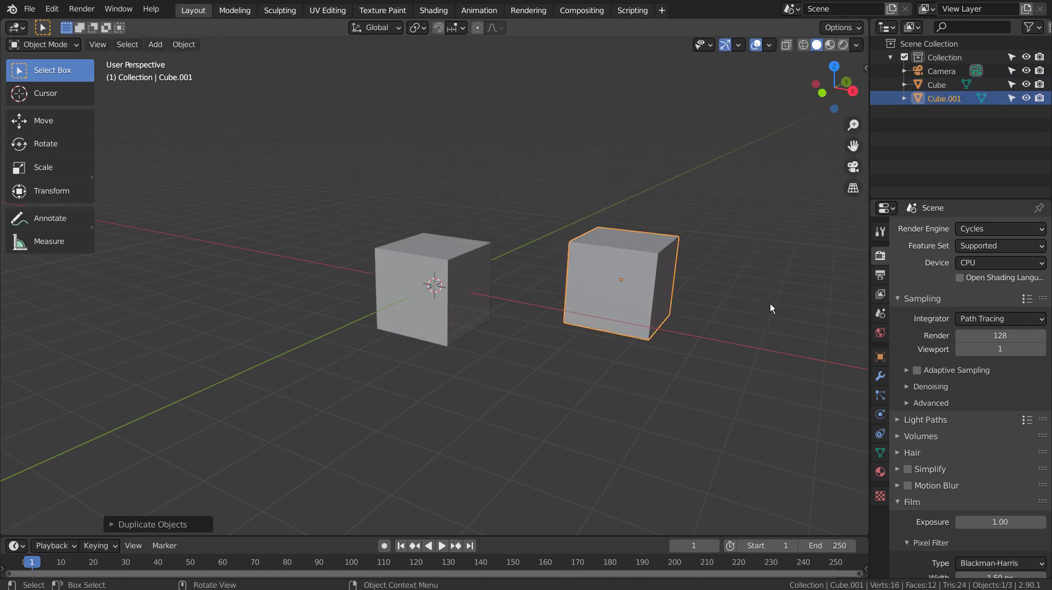
pyautogui.click(476, 289)
pyautogui.press('h')
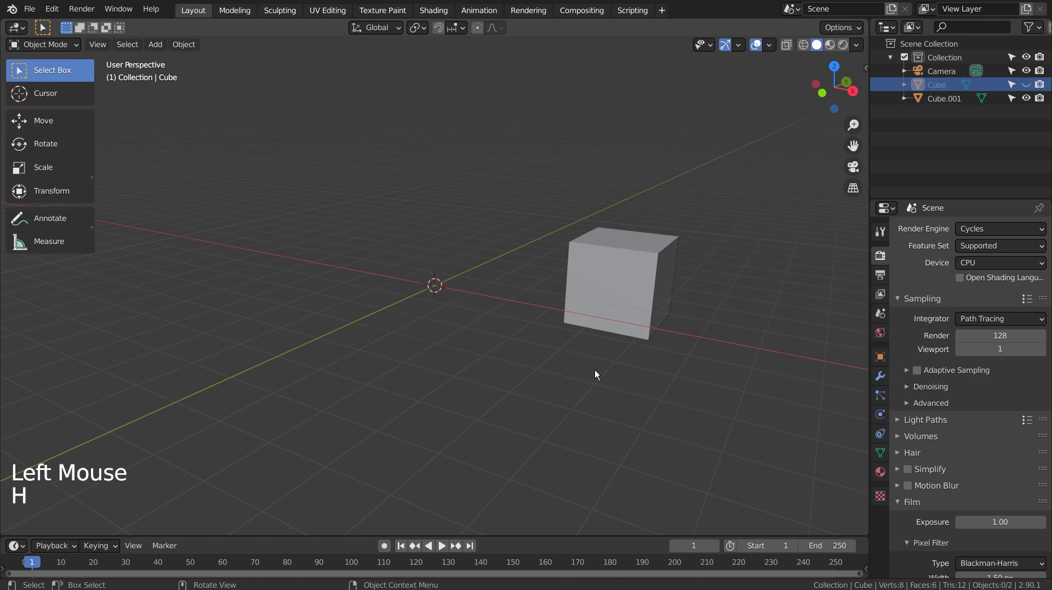
pyautogui.hotkey('alt', 'h')
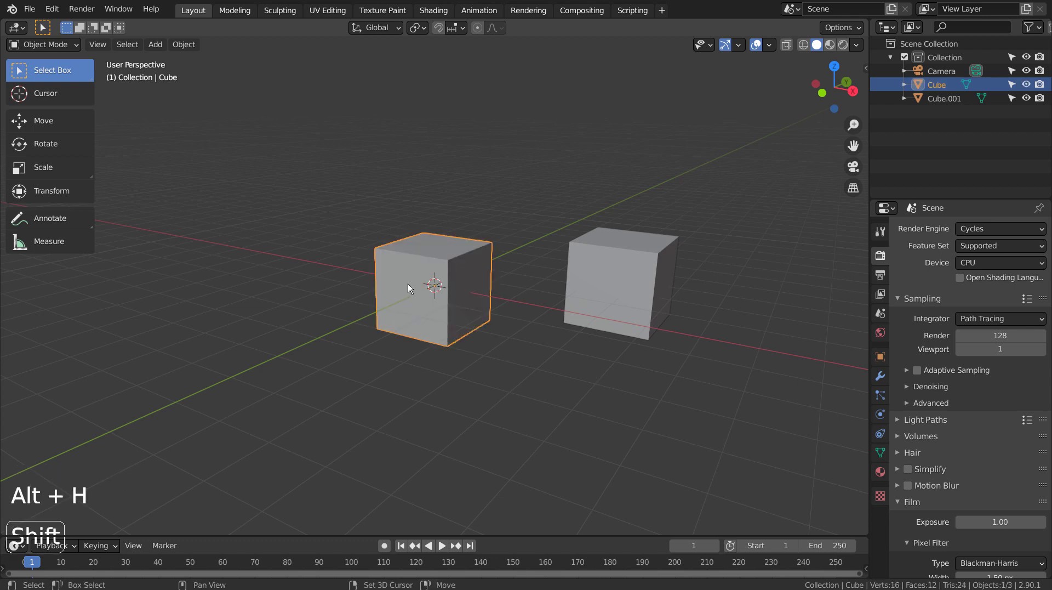
# - Place a second copy, Cube.002, on the left and hide everything else
pyautogui.hotkey('shift', 'd')
pyautogui.click(261, 293)
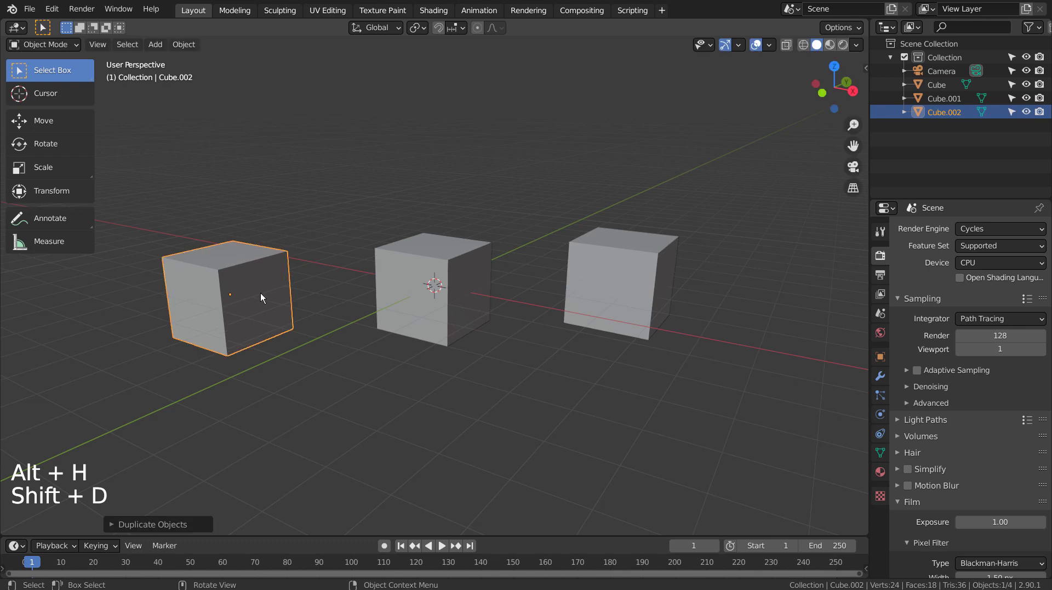
pyautogui.click(241, 271)
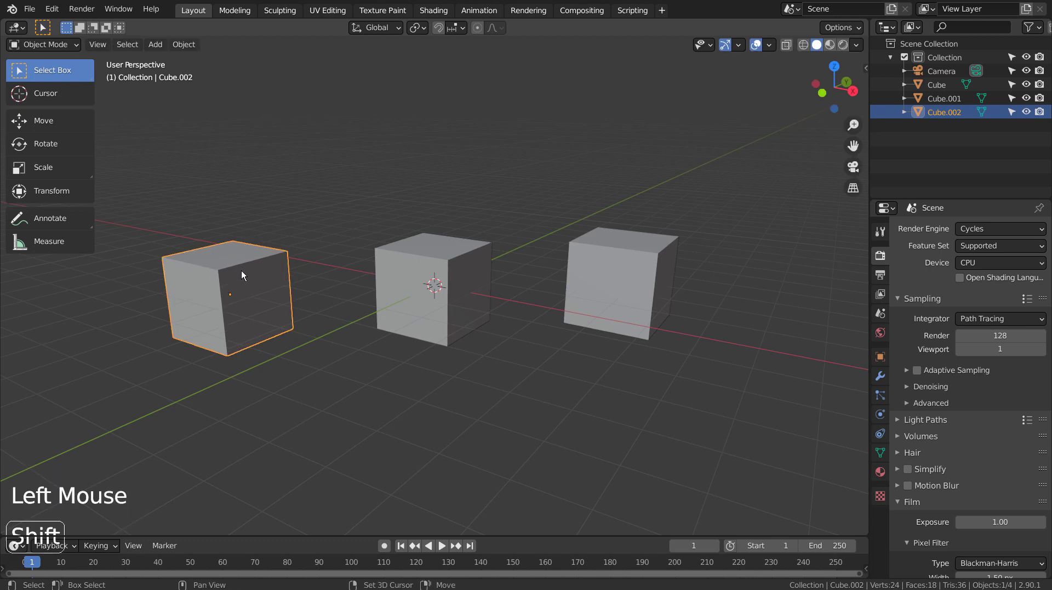
pyautogui.hotkey('shift', 'h')
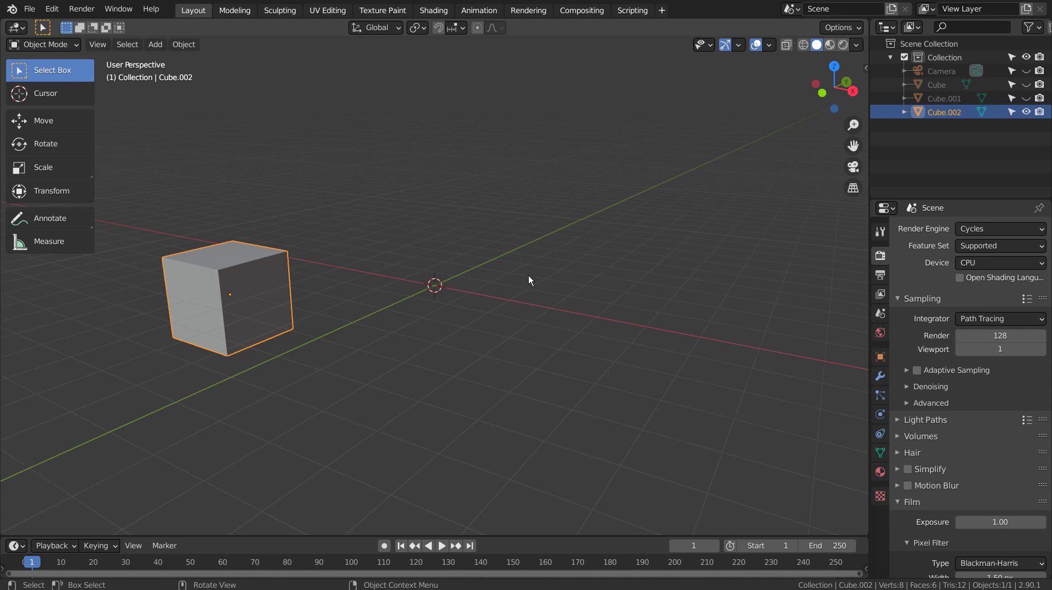
# - Unhide all cubes and select the left, middle and right cubes
pyautogui.hotkey('alt', 'h')
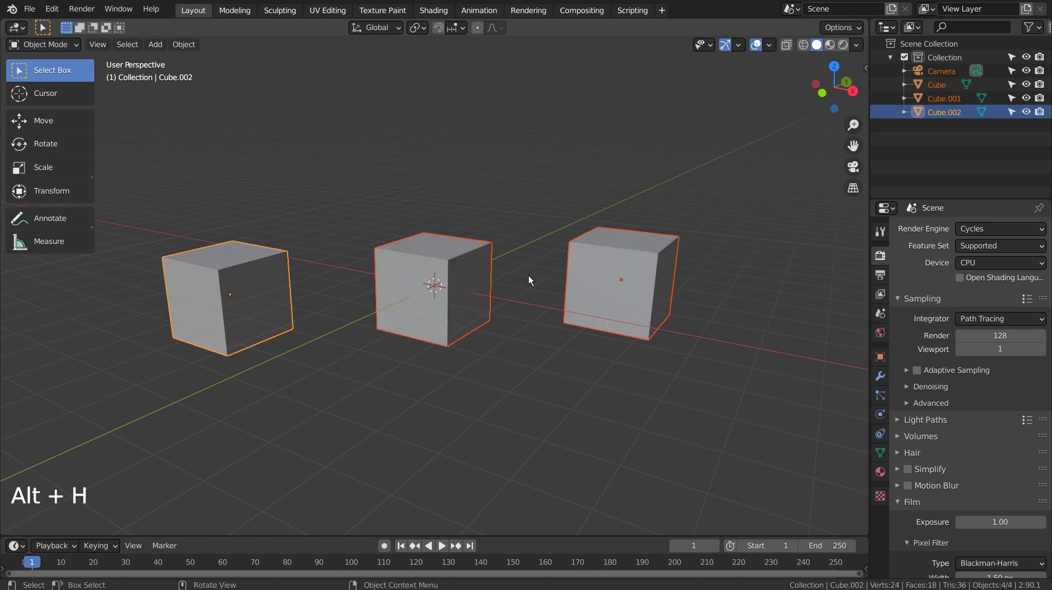
pyautogui.click(529, 277)
pyautogui.click(229, 288)
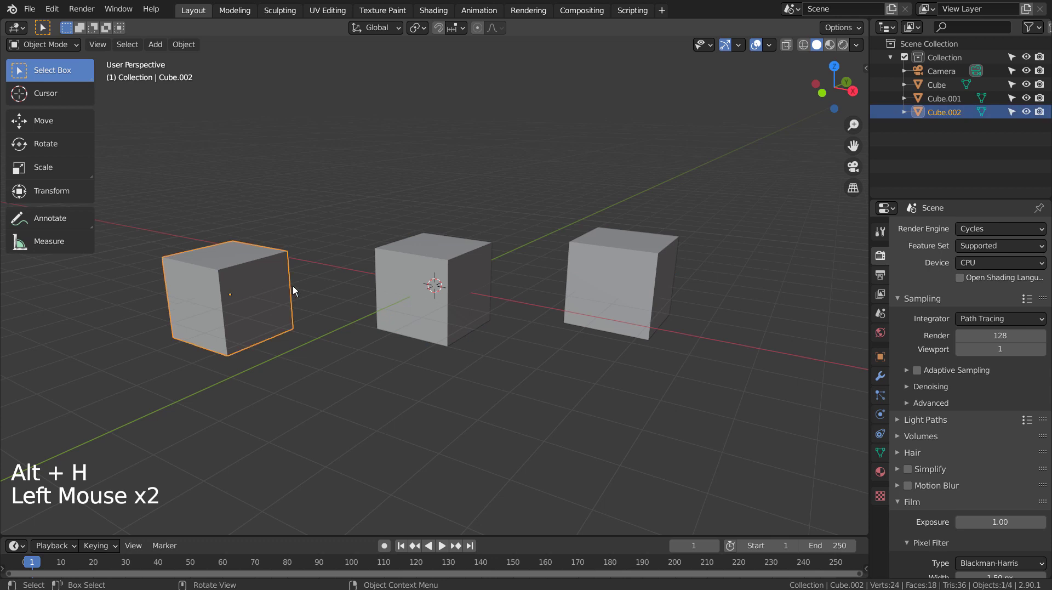
pyautogui.keyDown('shift'); pyautogui.click(425, 286); pyautogui.keyUp('shift')
pyautogui.keyDown('shift'); pyautogui.click(614, 272); pyautogui.keyUp('shift')
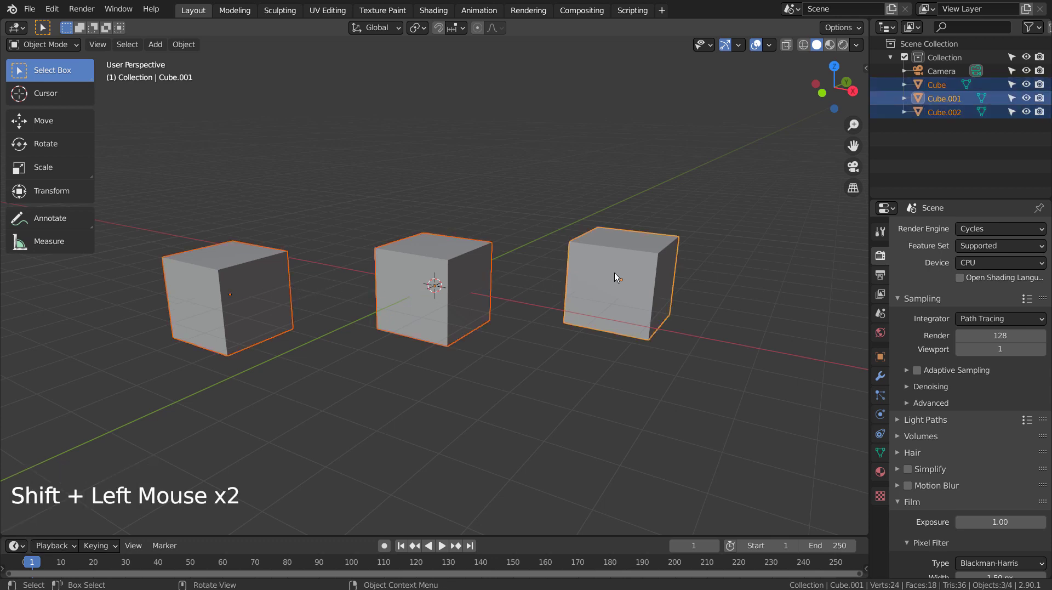
# - Raise the three cubes, undo the move, then reselect them with the left one active
pyautogui.press('g')
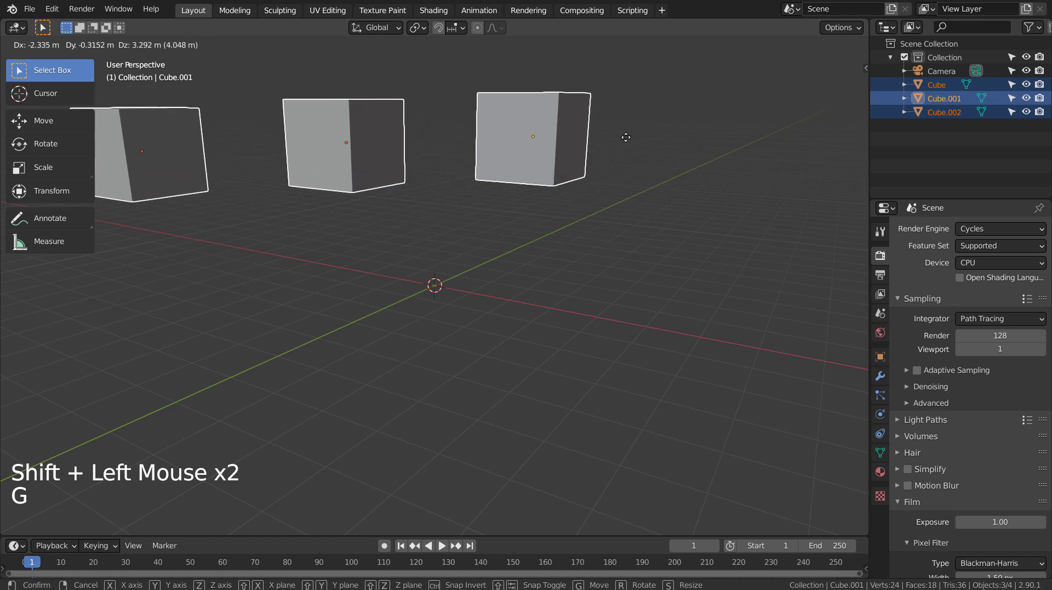
pyautogui.click(613, 151)
pyautogui.hotkey('ctrl', 'z')
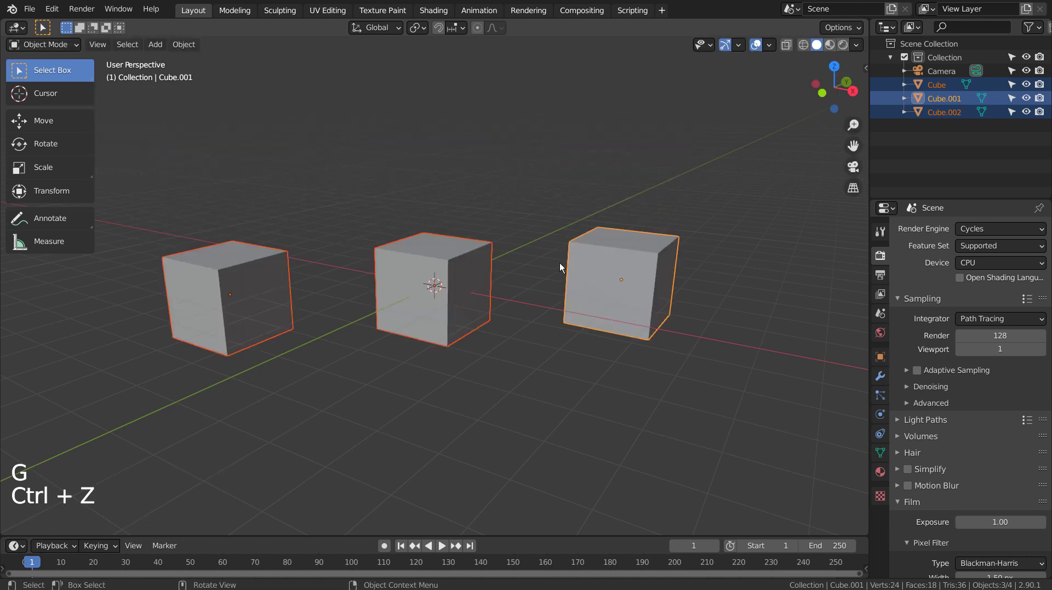
pyautogui.click(597, 266)
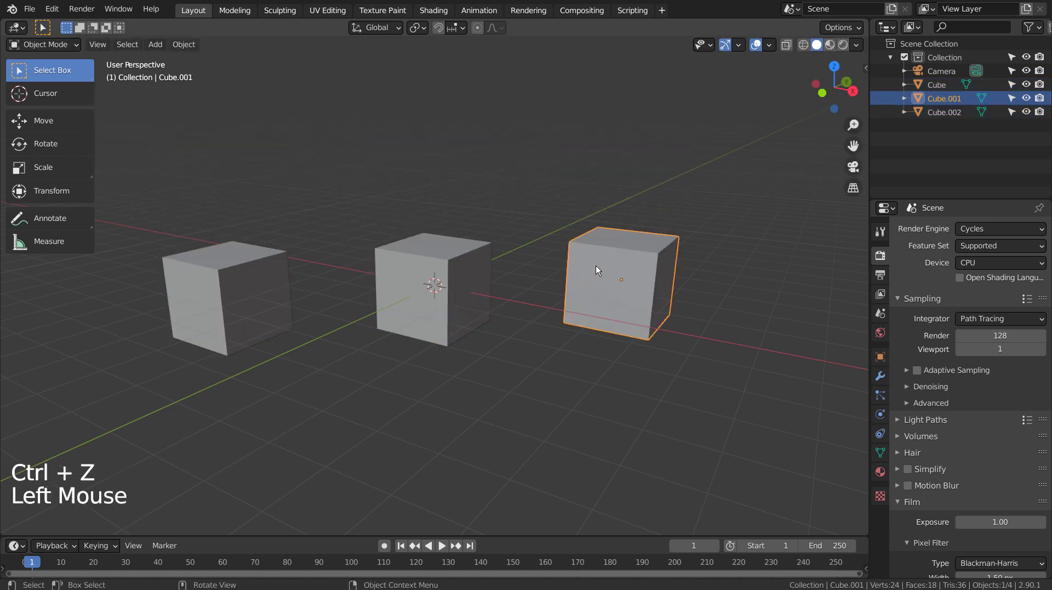
pyautogui.keyDown('shift'); pyautogui.click(261, 273); pyautogui.keyUp('shift')
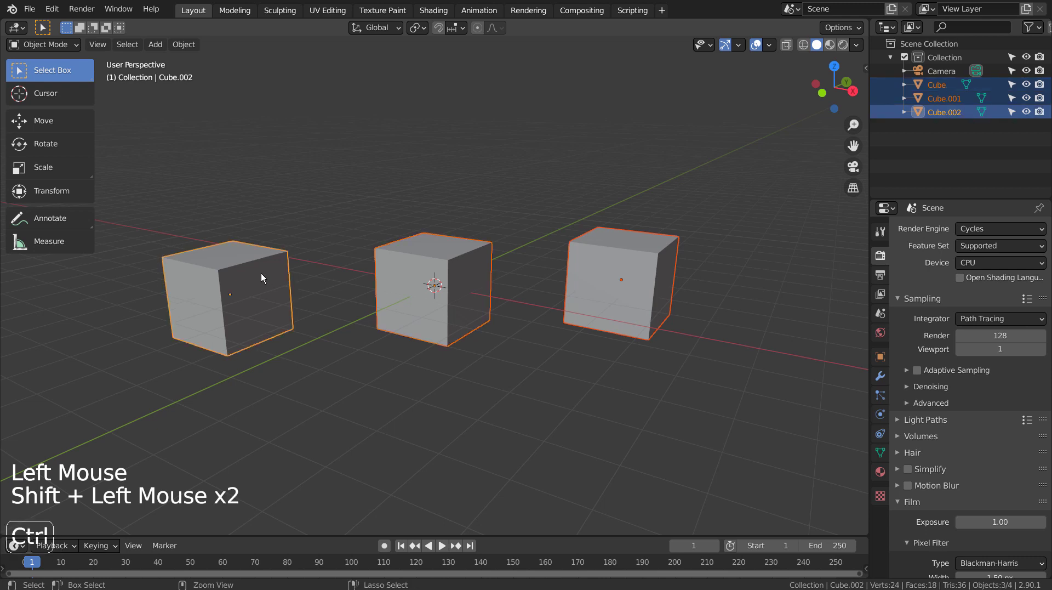
pyautogui.hotkey('ctrl', 'j')
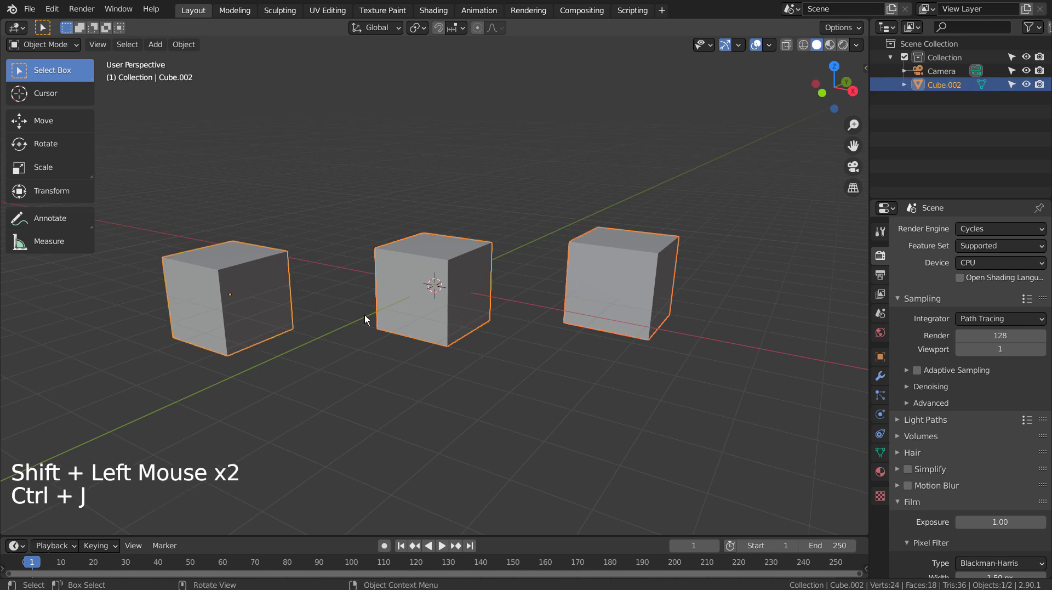
pyautogui.click(439, 302)
pyautogui.click(498, 297)
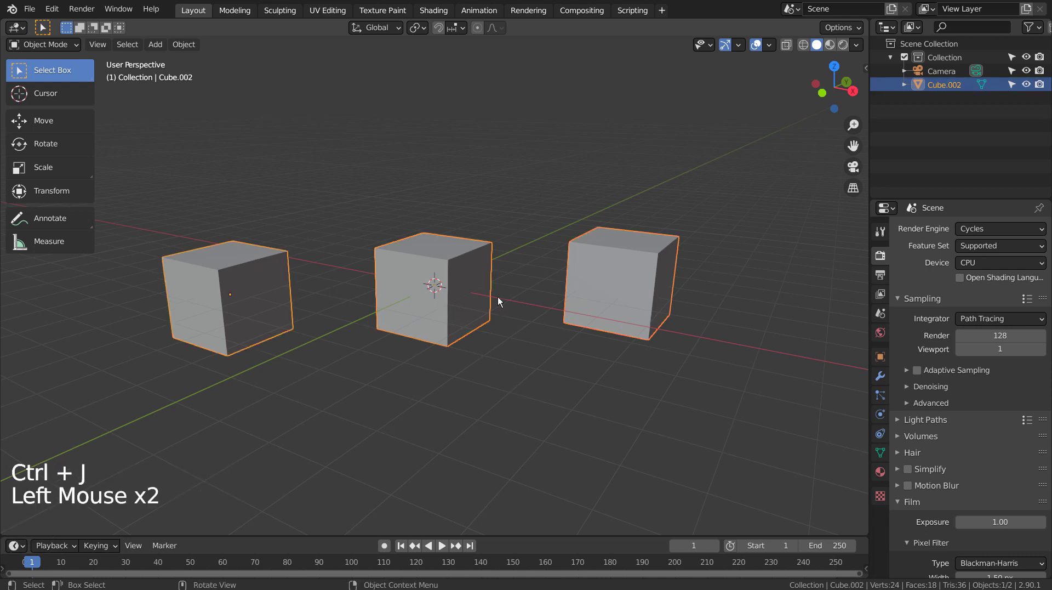
pyautogui.press('h')
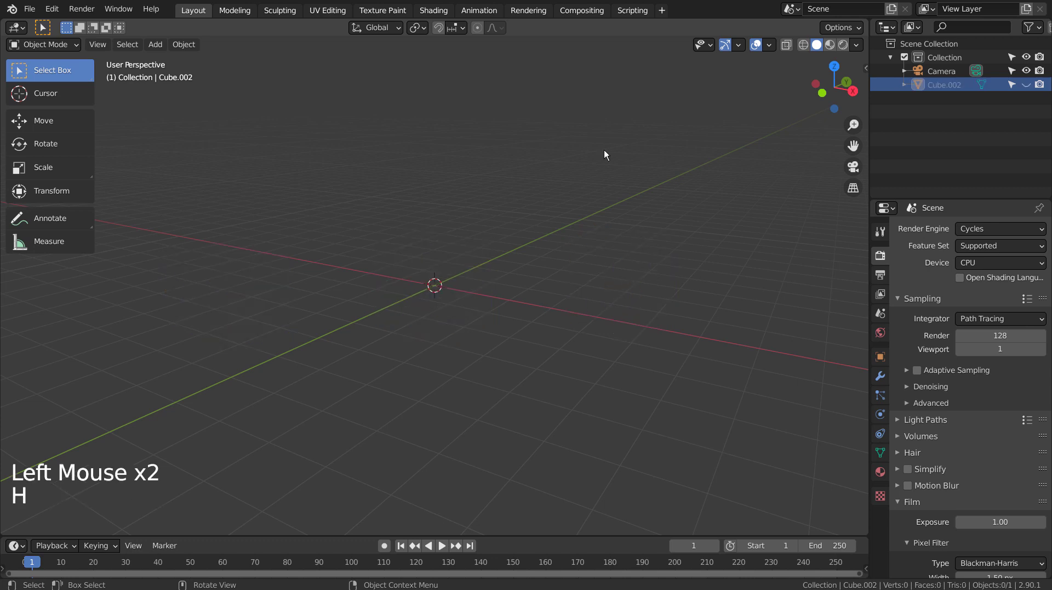
pyautogui.hotkey('alt', 'h')
pyautogui.click(486, 274)
pyautogui.press('g')
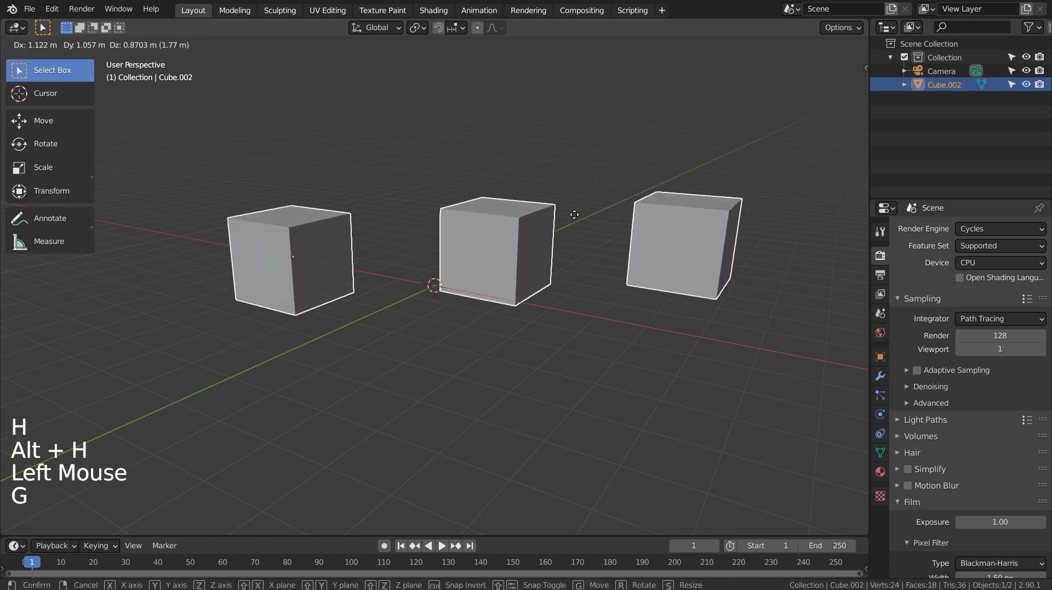
pyautogui.hotkey('ctrl', 'z')
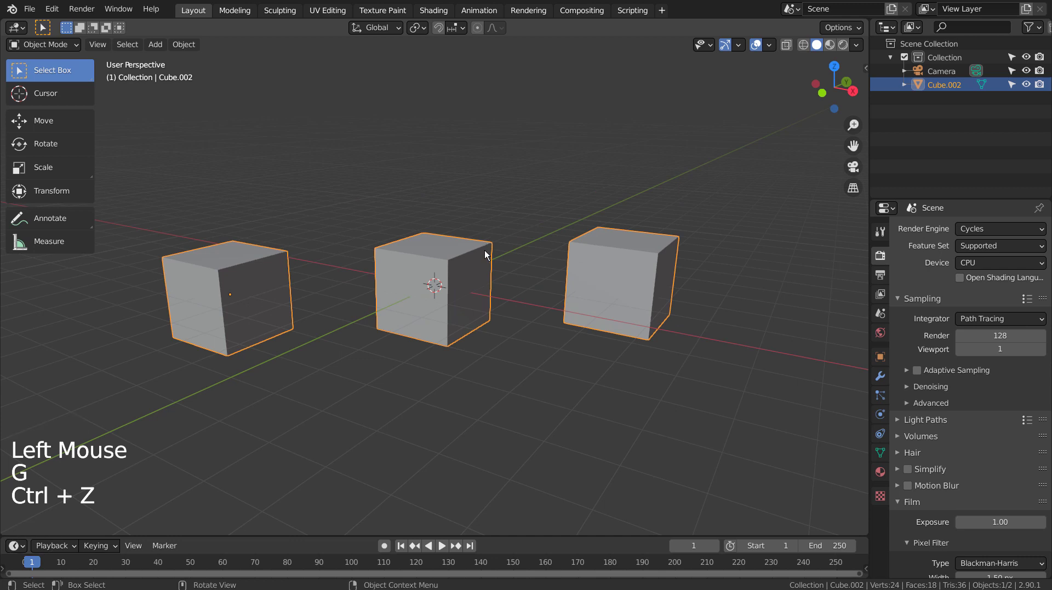
# - Separate the left cube's mesh from the joined object into its own object, Cube.001
pyautogui.press('Tab')
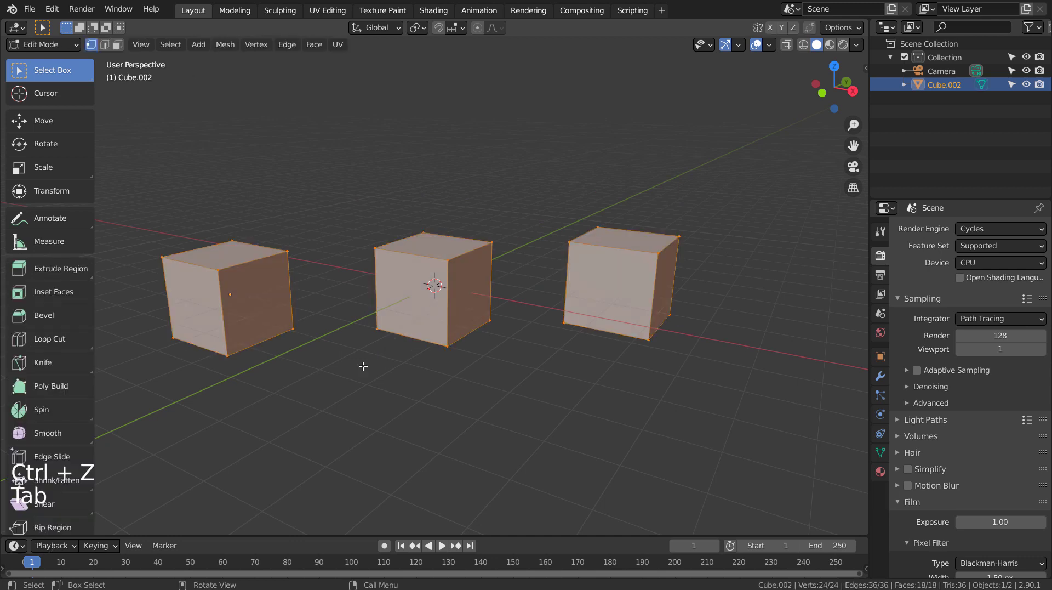
pyautogui.click(364, 366)
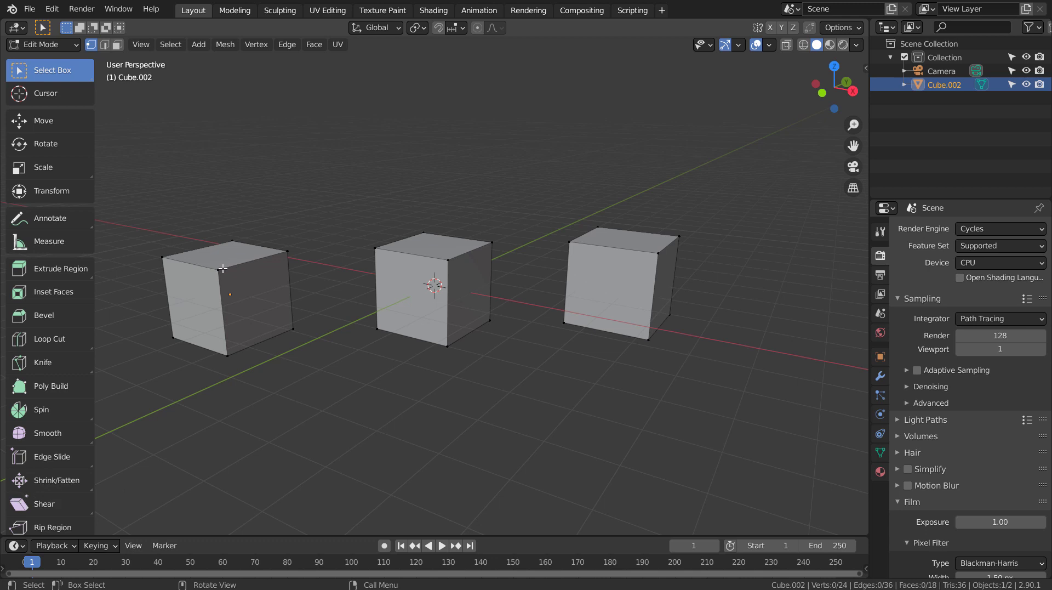
pyautogui.press('Tab')
pyautogui.press('Tab')
pyautogui.press('Tab')
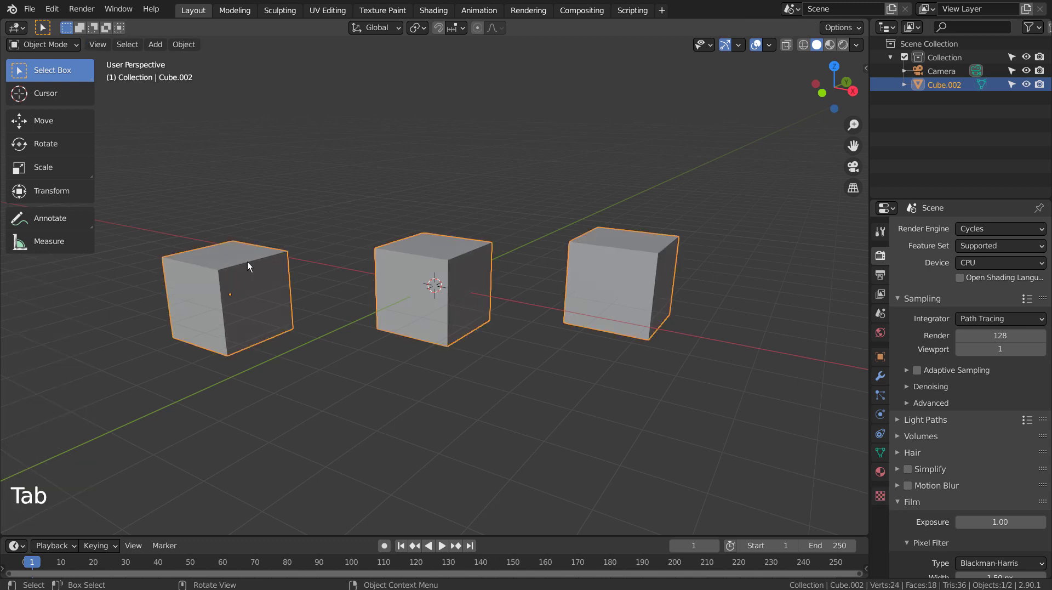
pyautogui.press('Tab')
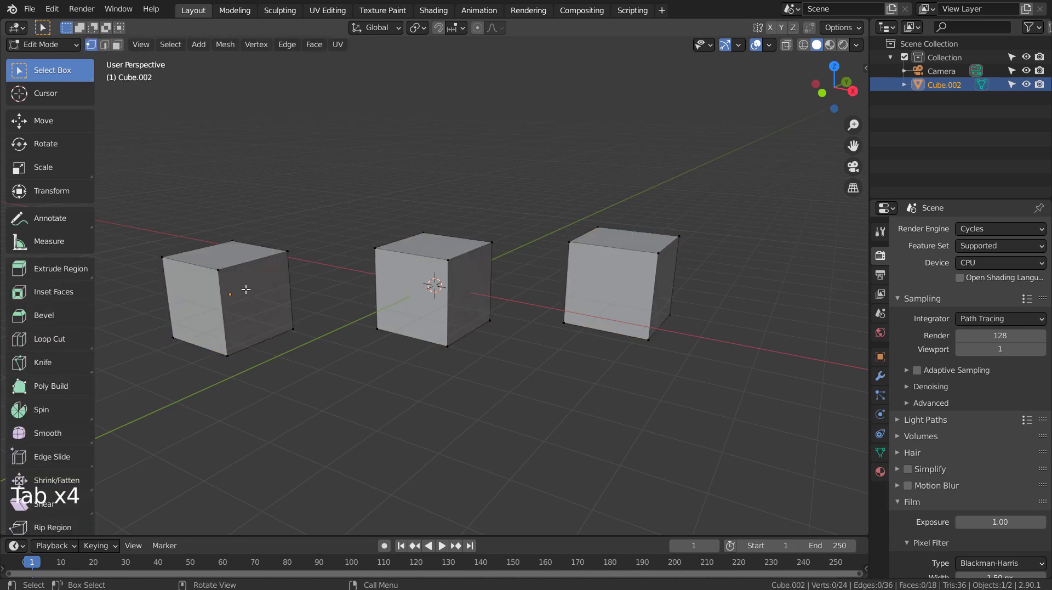
pyautogui.press('l')
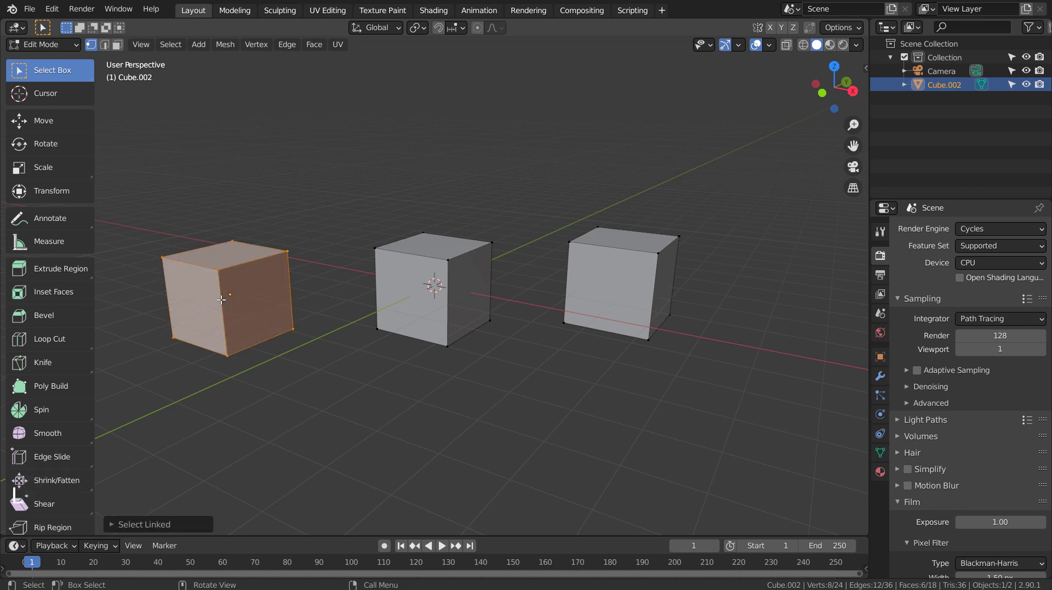
pyautogui.press('p')
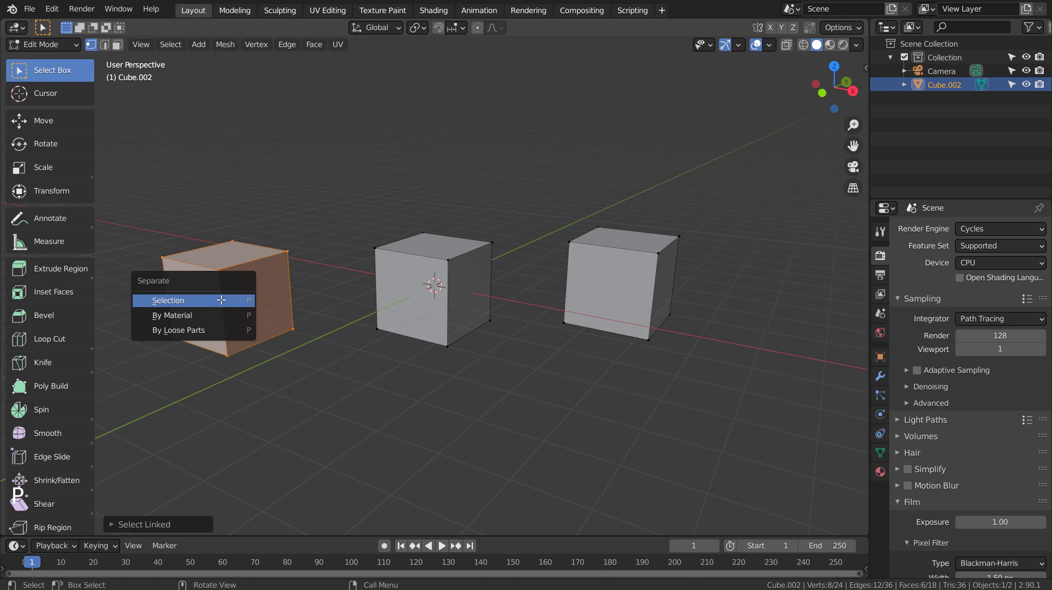
pyautogui.click(221, 300)
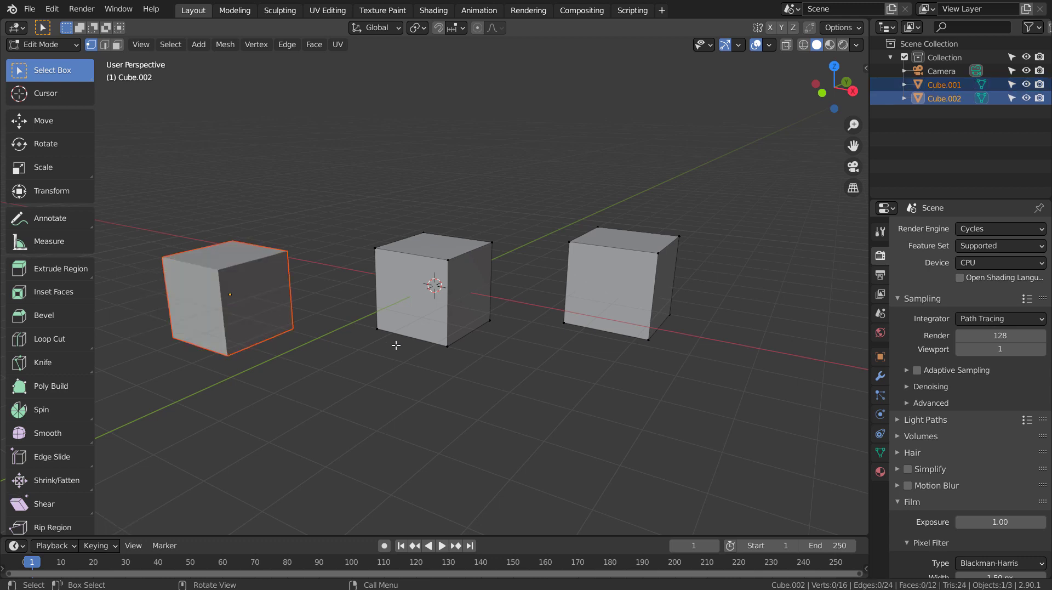
pyautogui.press('Tab')
# - Select the joined Cube.002, grab it, and undo the move
pyautogui.click(426, 302)
pyautogui.press('g')
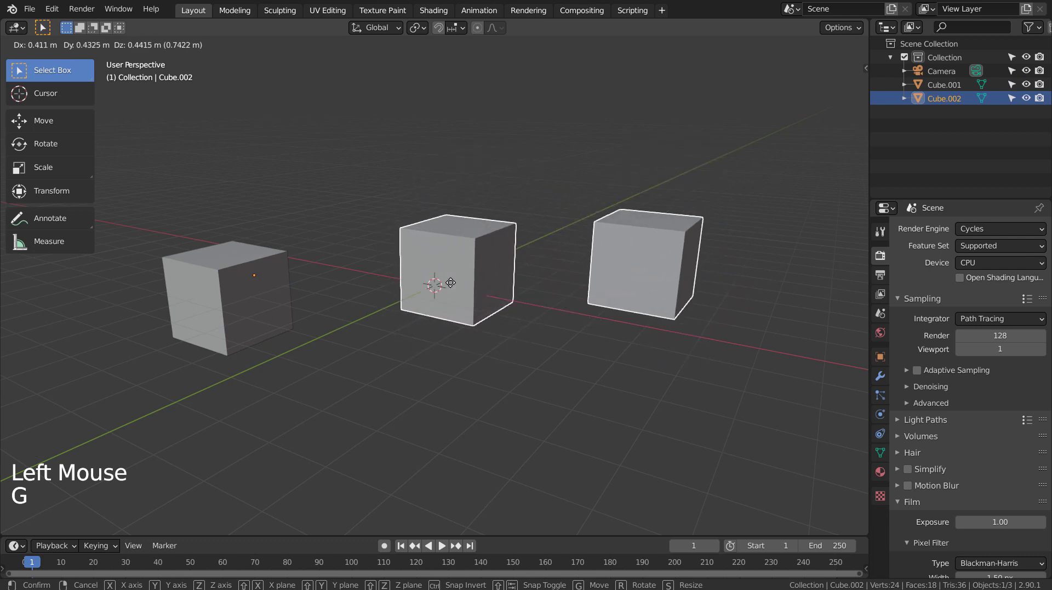
pyautogui.hotkey('ctrl', 'z')
# - Separate the left cube's front face into its own object, Cube.003
pyautogui.click(255, 298)
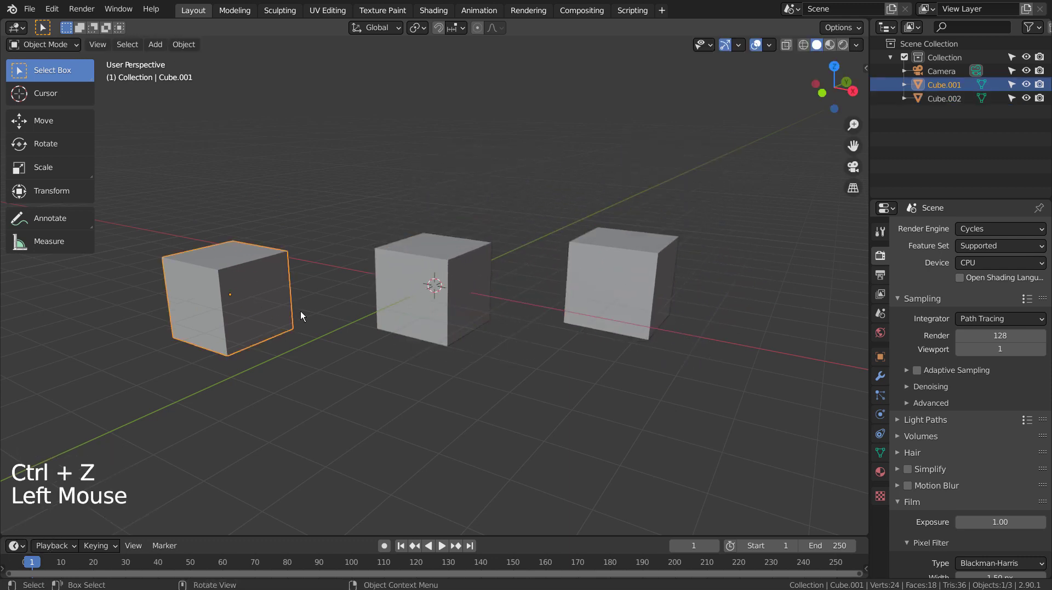
pyautogui.press('Tab')
pyautogui.press('3')
pyautogui.click(270, 298)
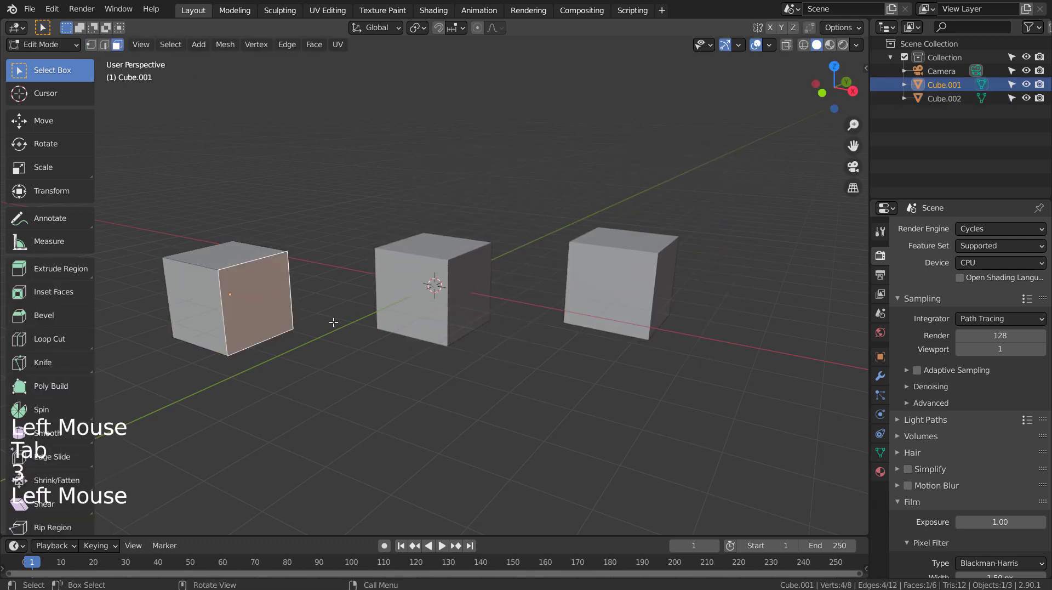
pyautogui.press('p')
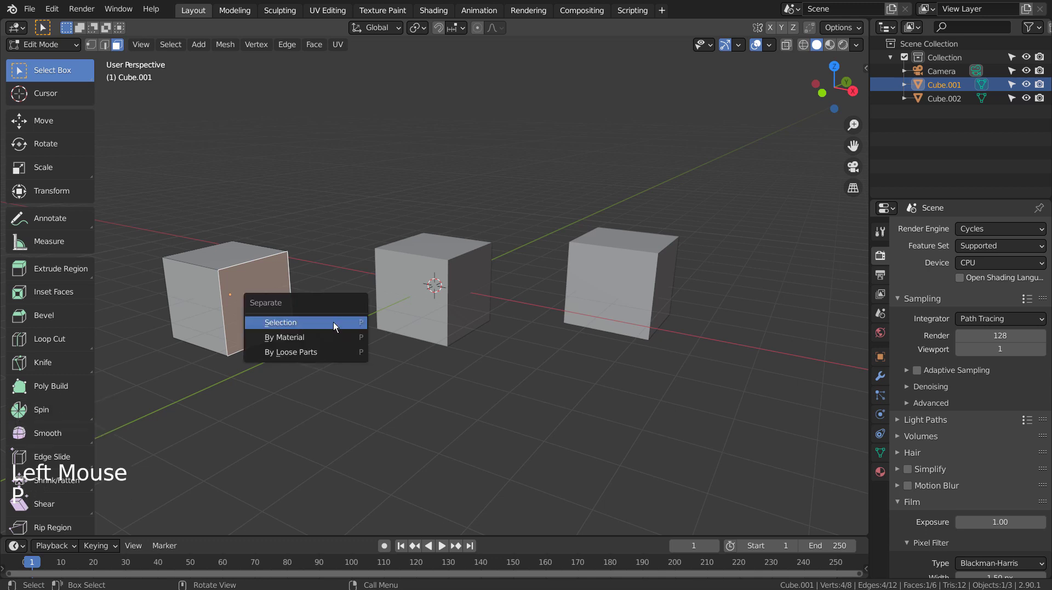
pyautogui.click(333, 321)
pyautogui.press('Tab')
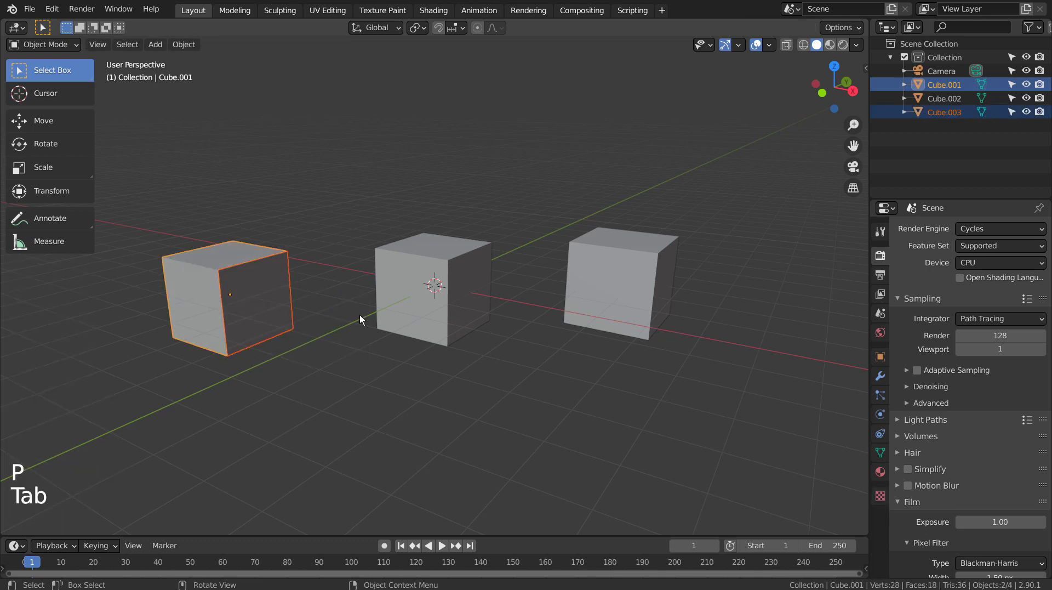
# - Move the separated face along the Y axis to sit in front of the cubes
pyautogui.click(255, 286)
pyautogui.press('g')
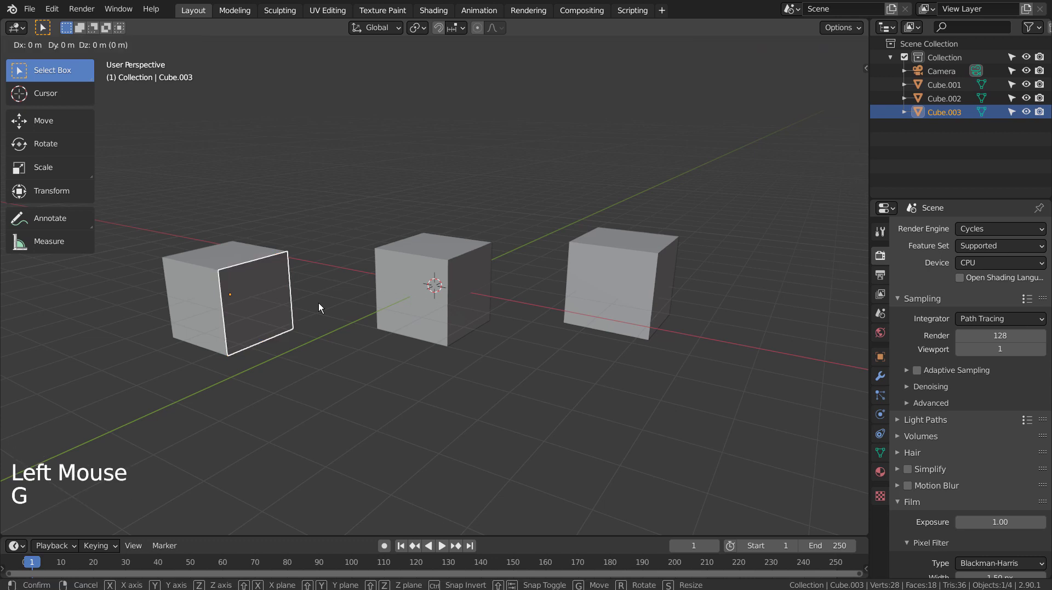
pyautogui.press('y')
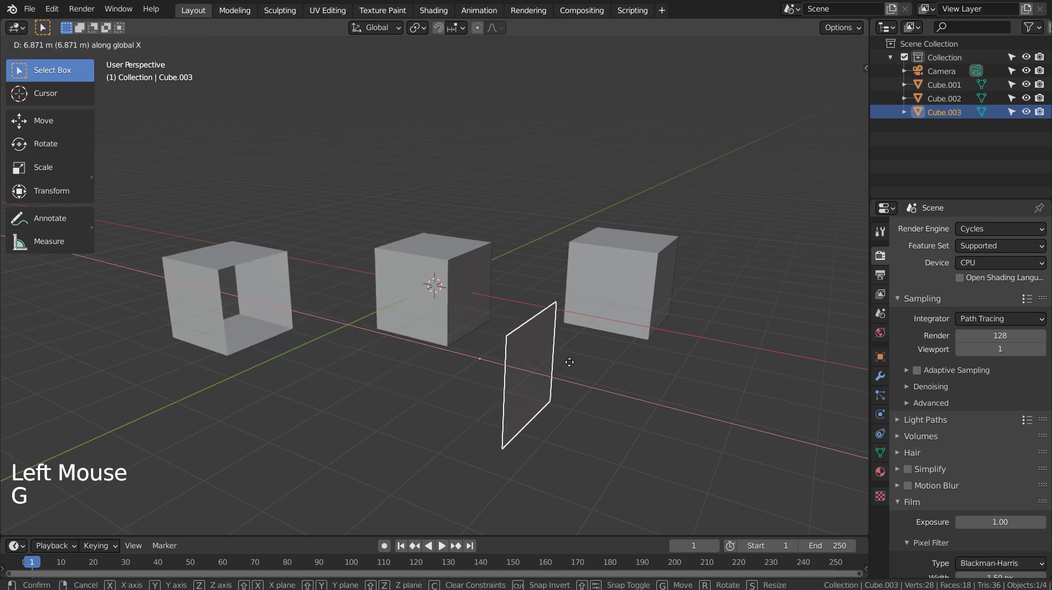
pyautogui.click(613, 412)
# - Box-select all the cube objects and bring up the delete prompt
pyautogui.moveTo(612, 412); pyautogui.dragTo(577, 397, button='middle')
pyautogui.press('b')
pyautogui.moveTo(228, 236); pyautogui.dragTo(630, 407)
pyautogui.press('x')
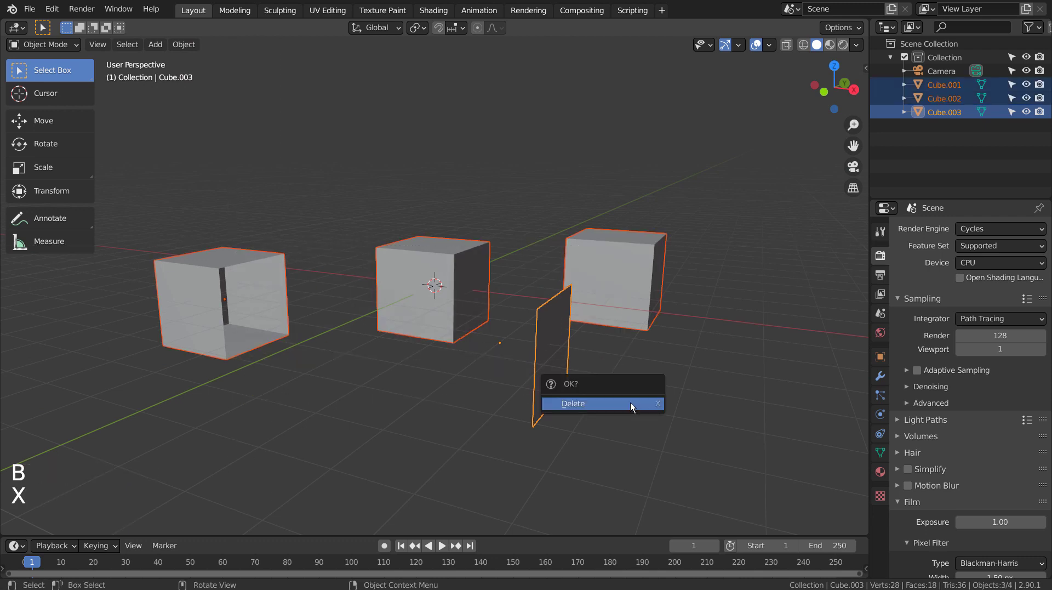
# - Confirm the deletion, undo three times, then redo twice back to the deleted state
pyautogui.click(630, 403)
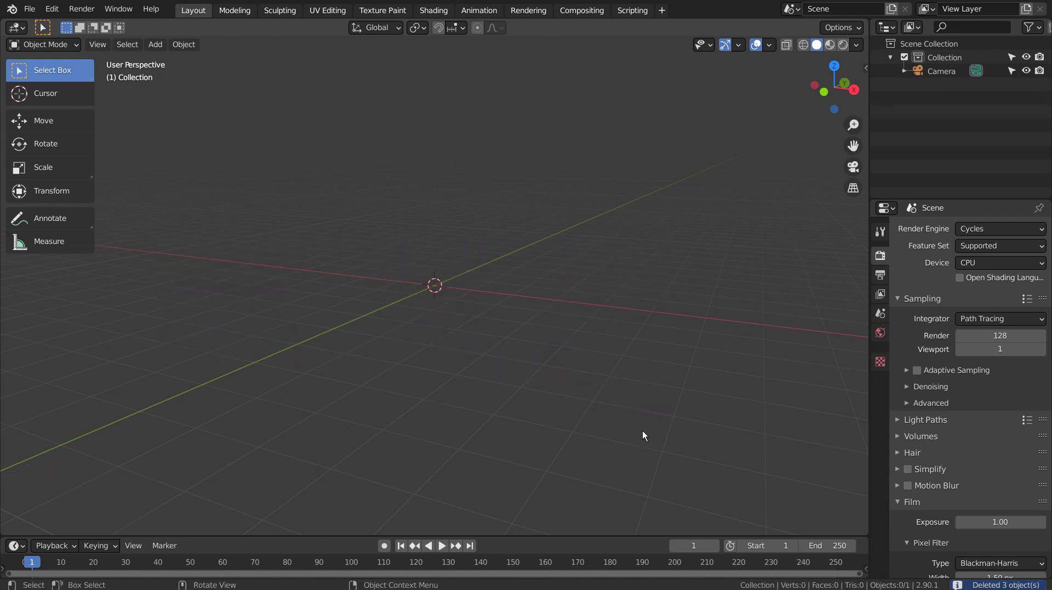
pyautogui.press('ctrl')
pyautogui.hotkey('ctrl', 'z')
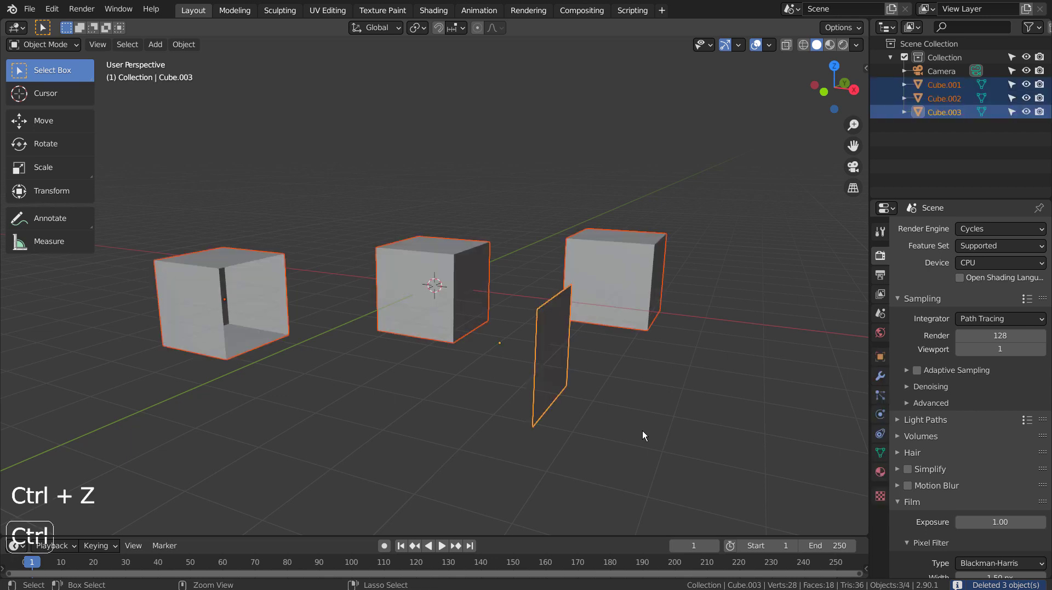
pyautogui.hotkey('ctrl', 'z')
pyautogui.hotkey('ctrl', 'z')
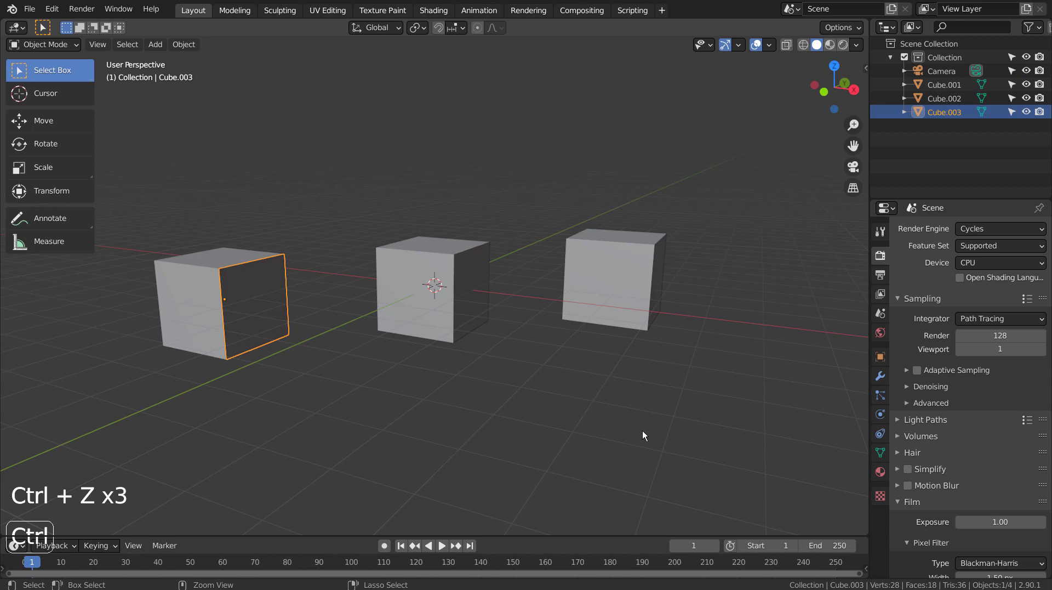
pyautogui.hotkey('ctrl', 'z')
pyautogui.hotkey('ctrl', 'z')
pyautogui.hotkey('ctrl', 'z')
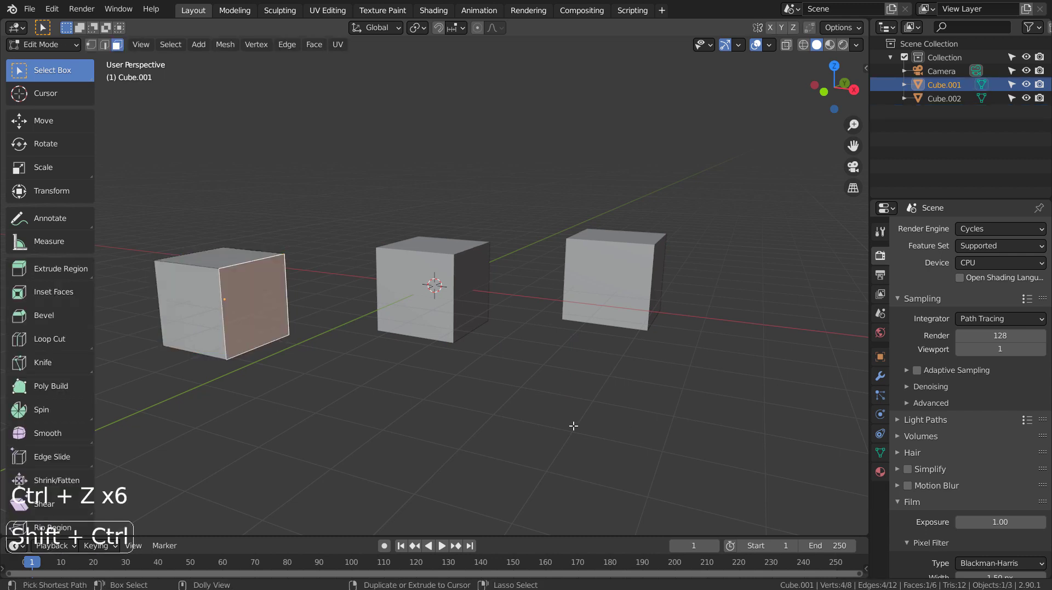
pyautogui.hotkey('ctrl', 'shift', 'z')
pyautogui.hotkey('ctrl', 'shift', 'z')
pyautogui.hotkey('ctrl', 'shift', 'z')
pyautogui.hotkey('ctrl', 'shift', 'z')
pyautogui.hotkey('ctrl', 'shift', 'z')
pyautogui.hotkey('ctrl', 'shift', 'z')
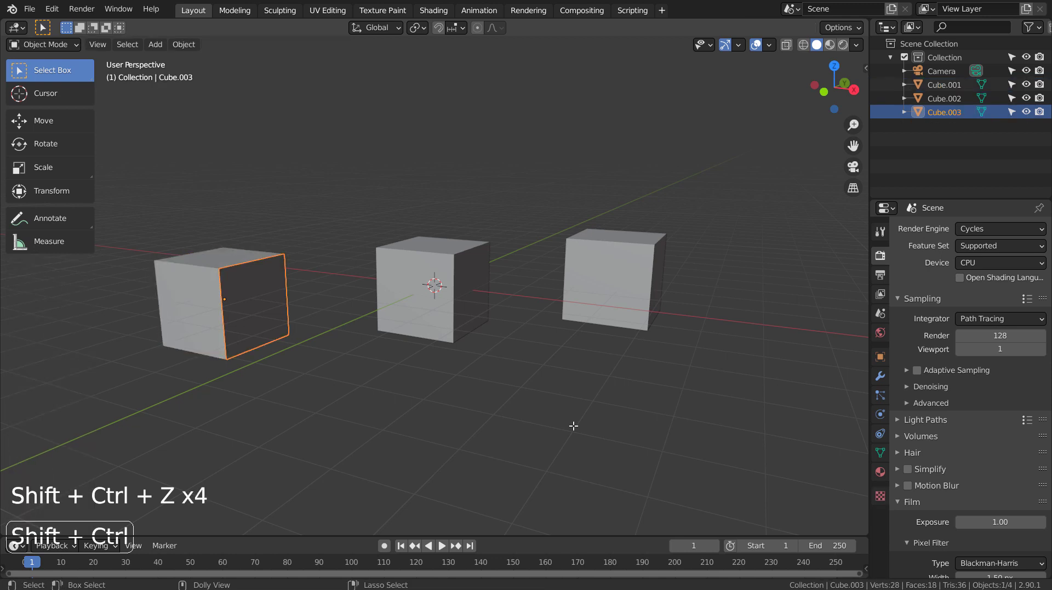
pyautogui.hotkey('ctrl', 'shift', 'z')
pyautogui.hotkey('ctrl', 'shift', 'z')
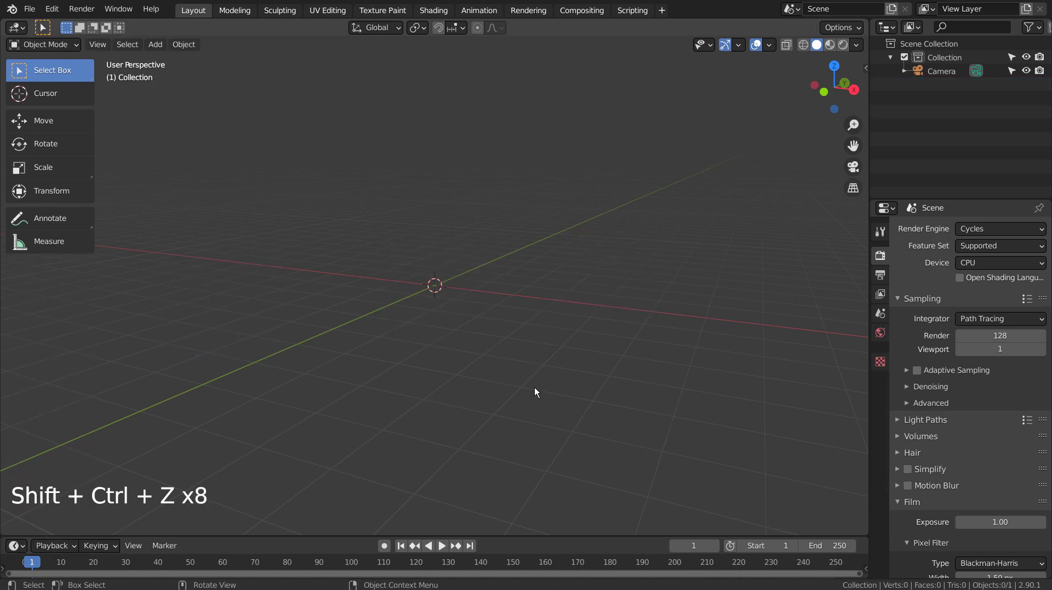
# - Add a new cube at the origin with Shift+A > Mesh > Cube and view it
pyautogui.moveTo(535, 387); pyautogui.dragTo(499, 359, button='middle')
pyautogui.hotkey('shift', 'a')
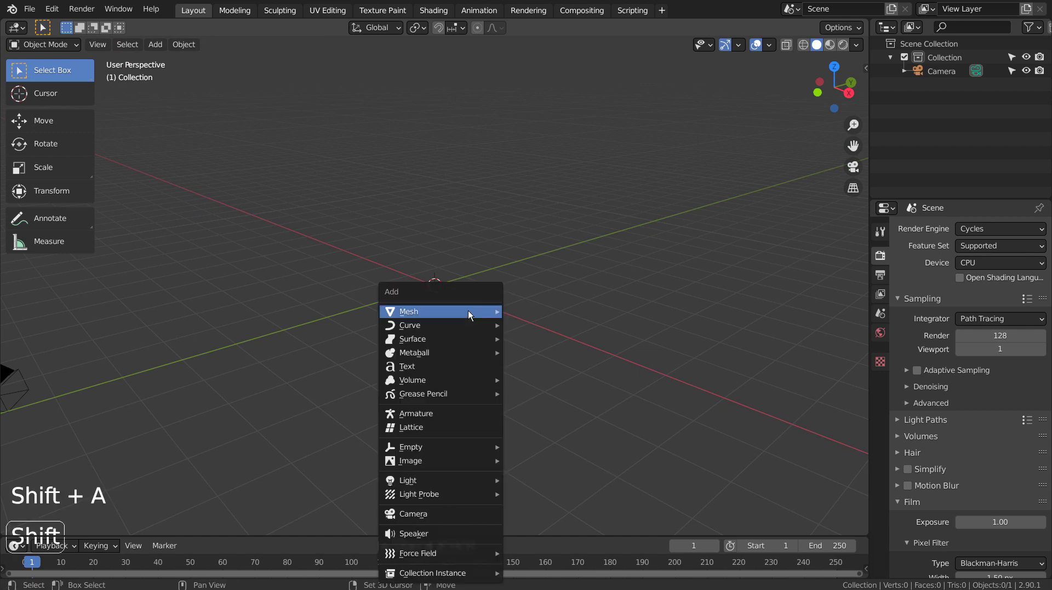
pyautogui.moveTo(469, 312)
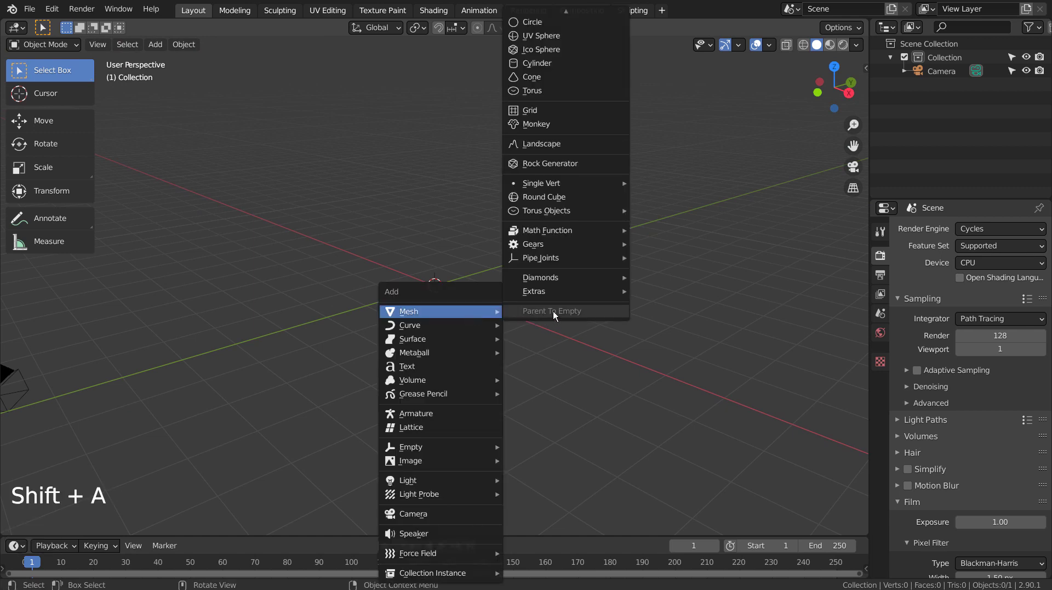
pyautogui.click(555, 27)
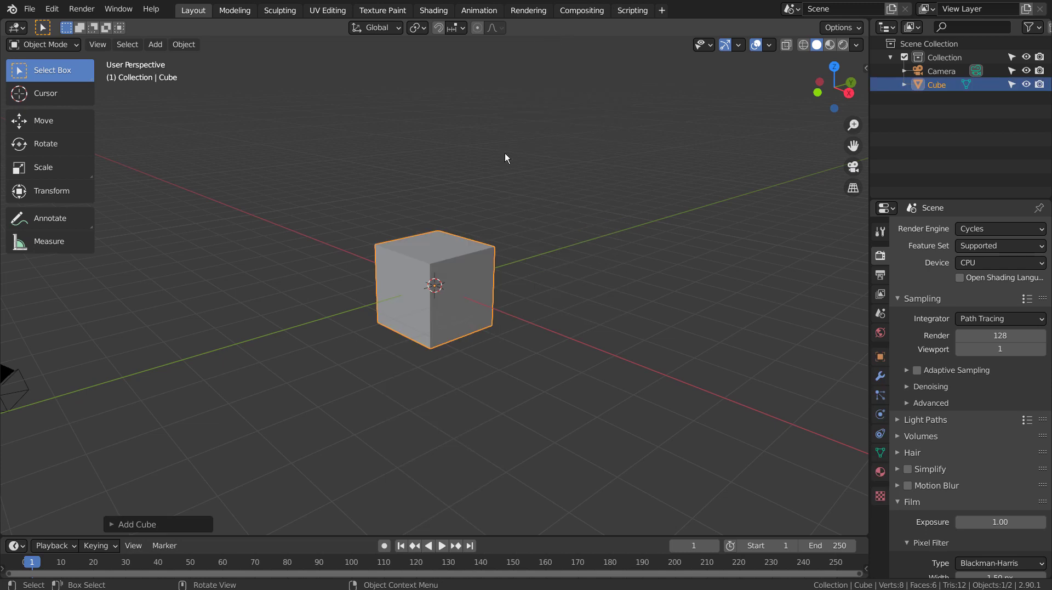
pyautogui.scroll(3, 468, 249)
pyautogui.moveTo(464, 336); pyautogui.dragTo(472, 368, button='middle')
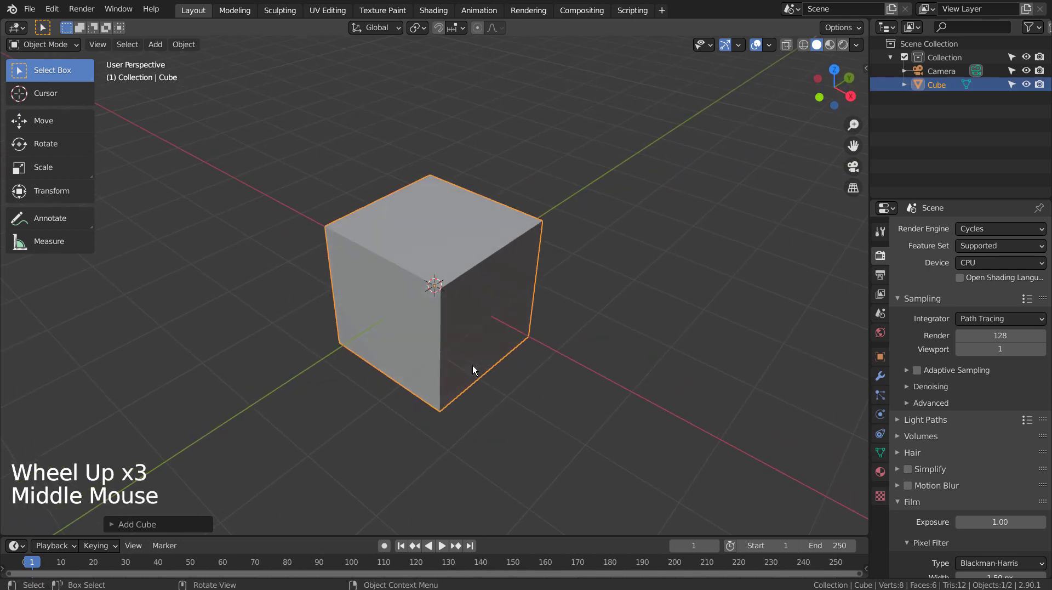
pyautogui.scroll(-4, 528, 371)
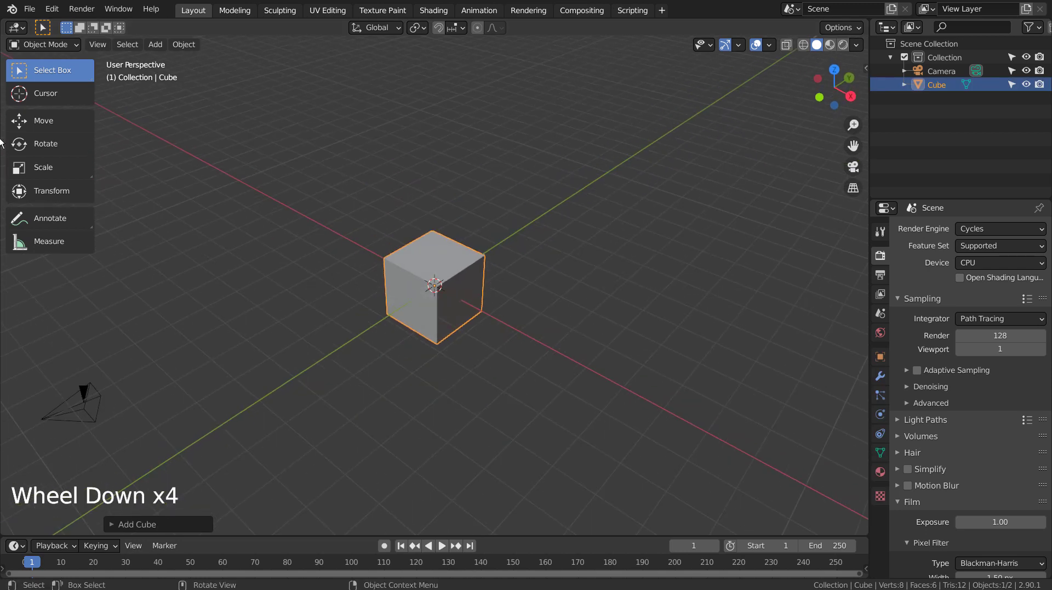
pyautogui.click(44, 120)
pyautogui.moveTo(478, 316); pyautogui.dragTo(615, 382)
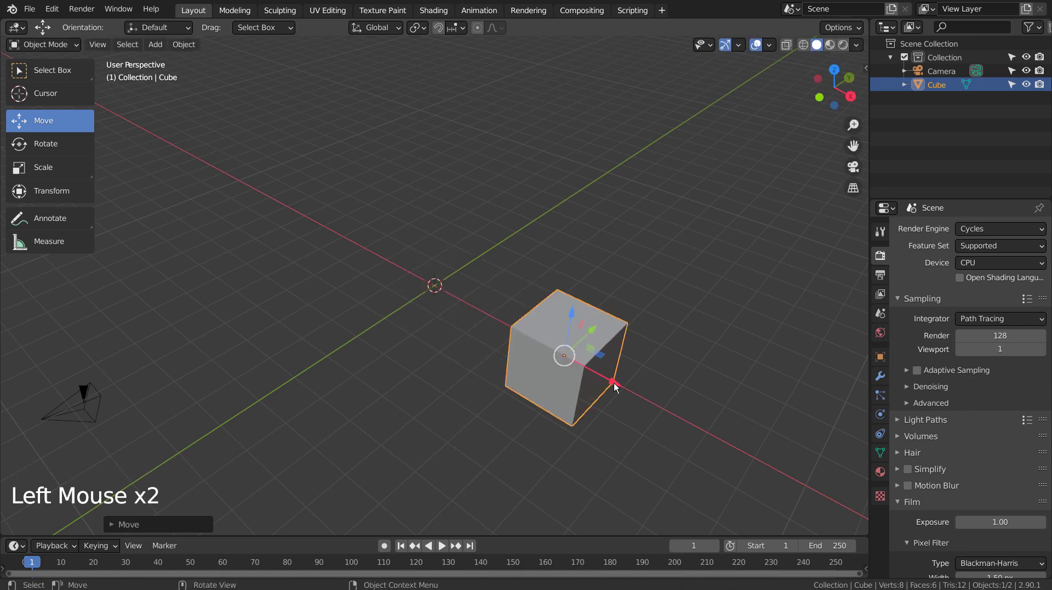
pyautogui.hotkey('ctrl', 'z')
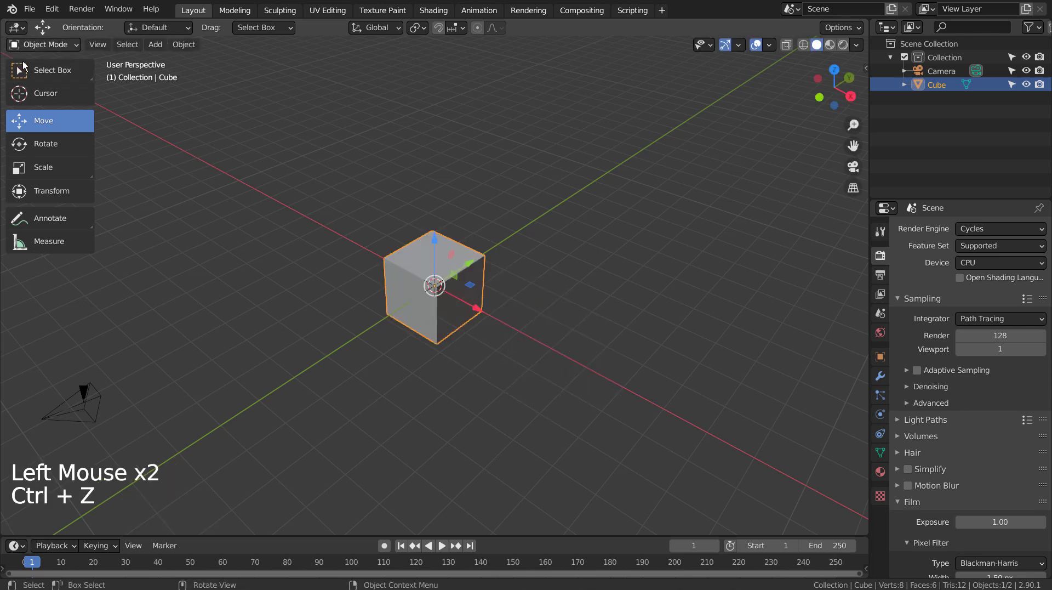
pyautogui.click(52, 70)
pyautogui.press('g')
pyautogui.press('x')
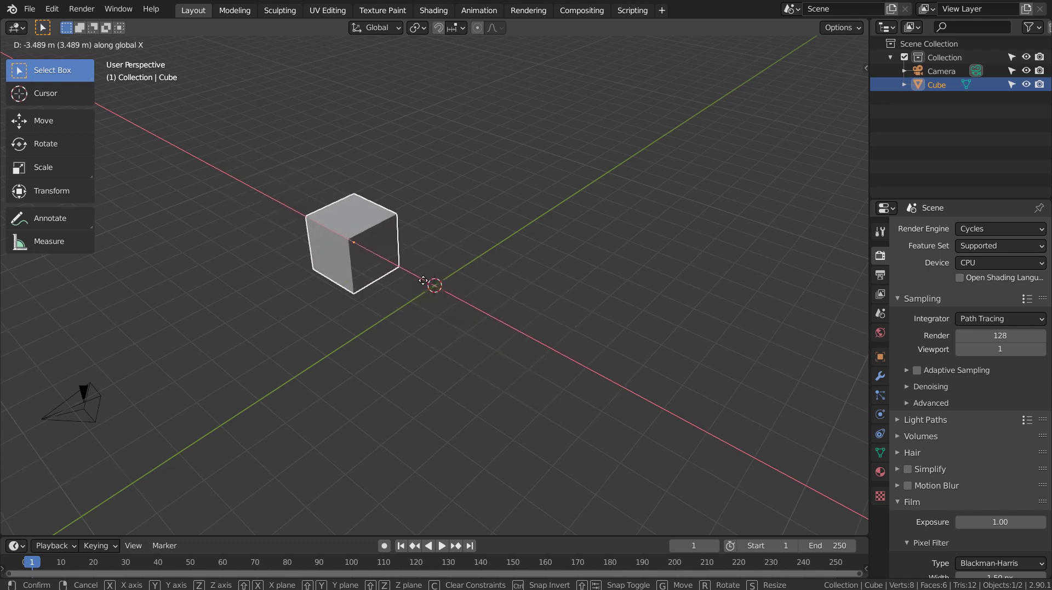
pyautogui.click(500, 383)
pyautogui.hotkey('ctrl', 'z')
pyautogui.press('g')
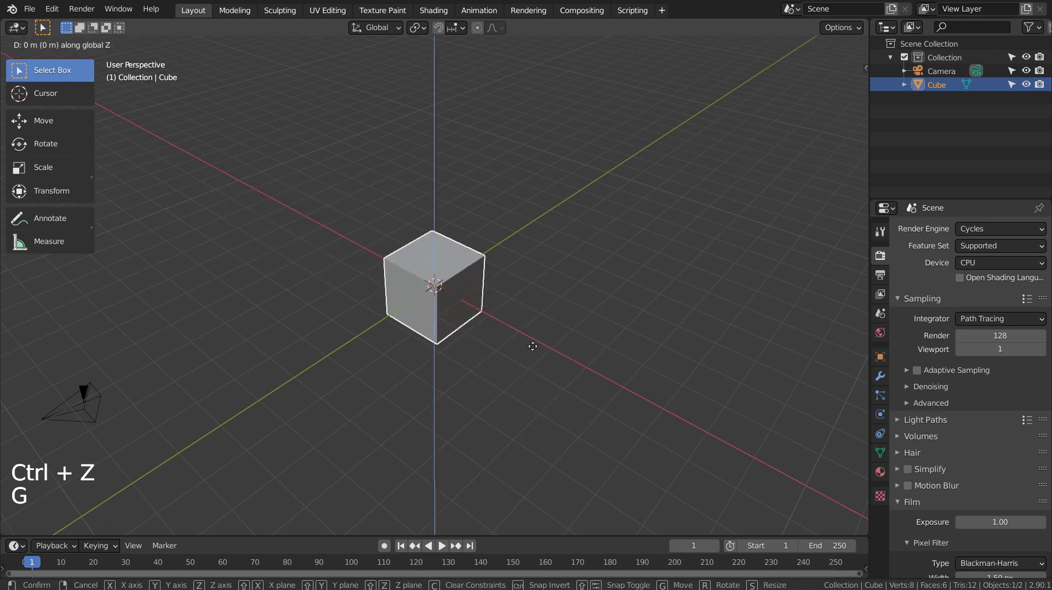
pyautogui.press('z')
pyautogui.click(522, 366)
pyautogui.hotkey('ctrl', 'z')
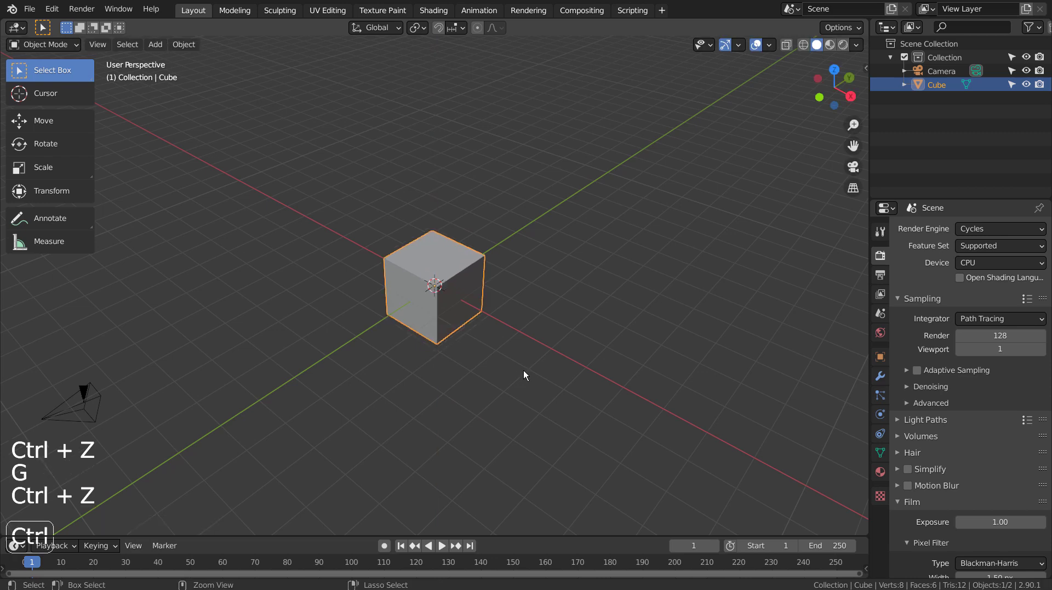